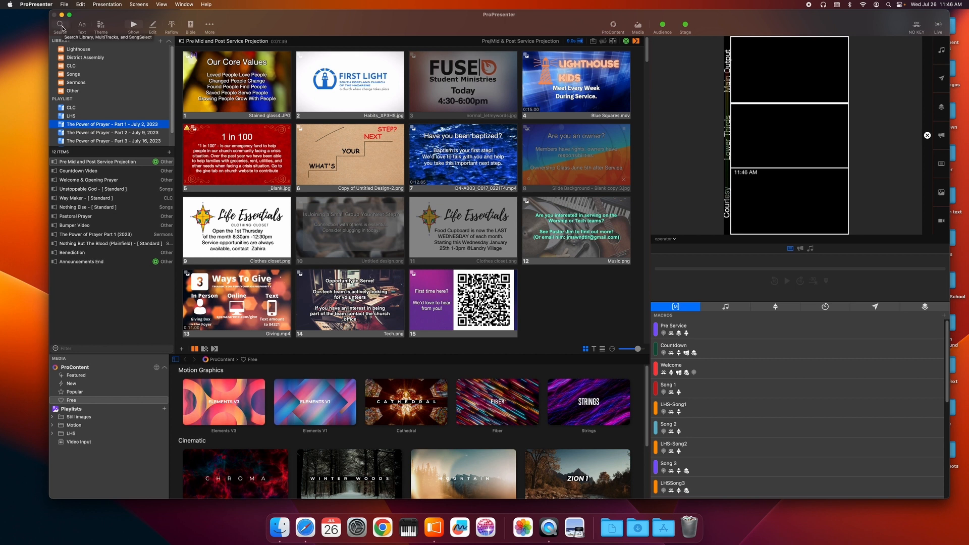
Search the library for "Jesus", switch to the online song search, and close the window it opens.
{"action": "left_click", "coordinate": [60, 25]}
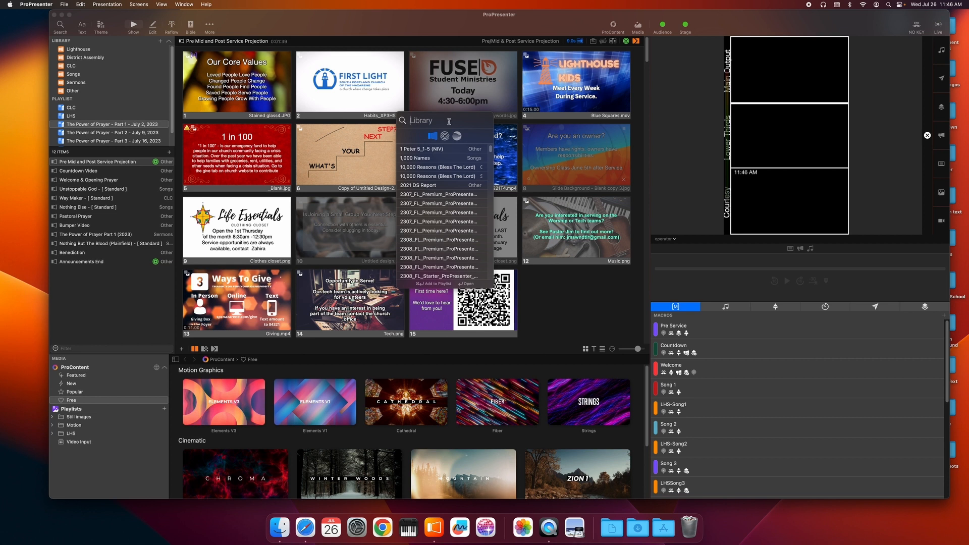
{"action": "type", "text": "Jesus"}
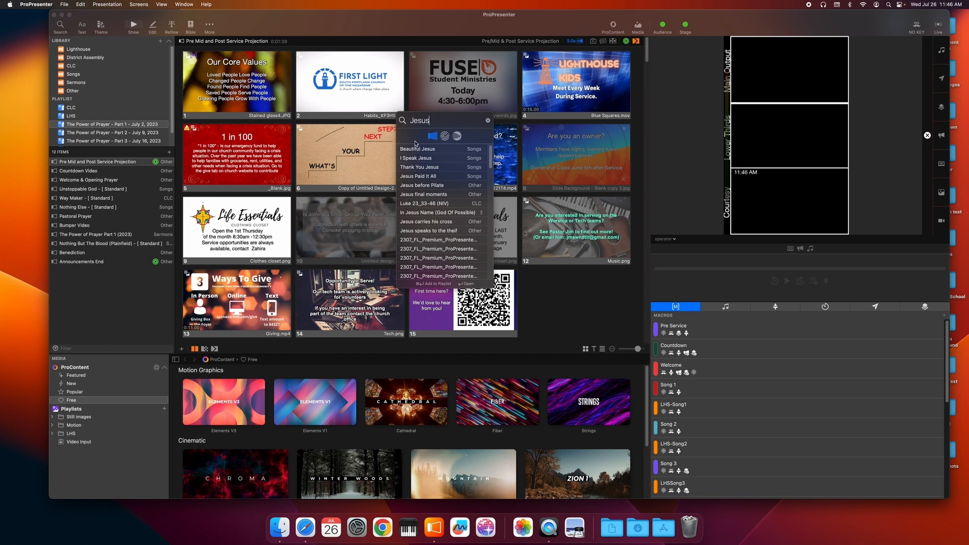
{"action": "left_click", "coordinate": [444, 136]}
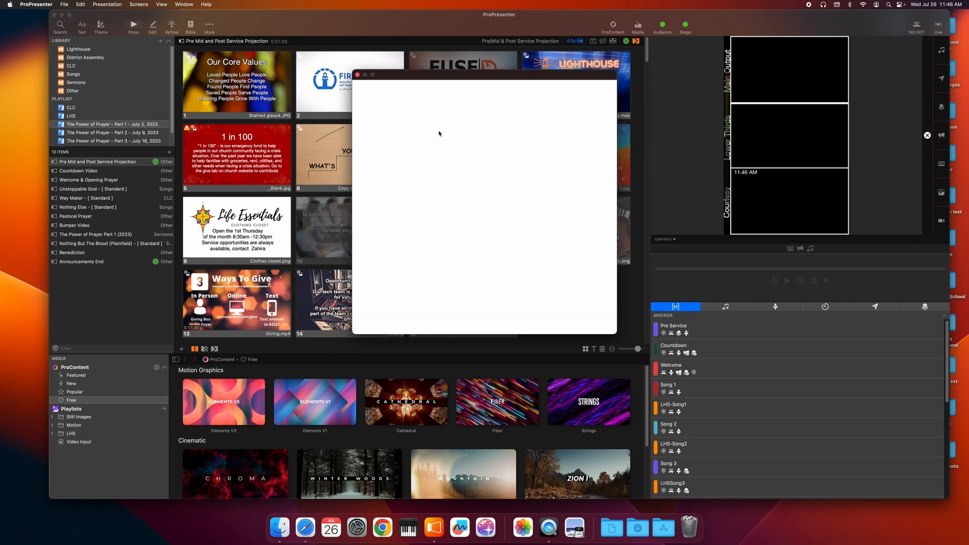
{"action": "left_click", "coordinate": [357, 75]}
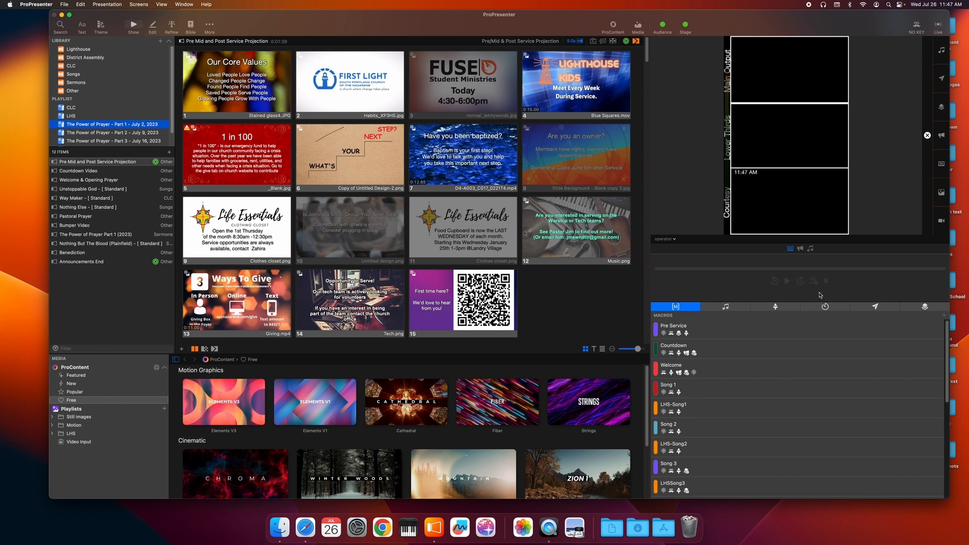
View the Pre Mid and Post Service Projection slides in the editor, select the core values list text on slide 1, and return to the show view.
{"action": "left_click", "coordinate": [151, 26]}
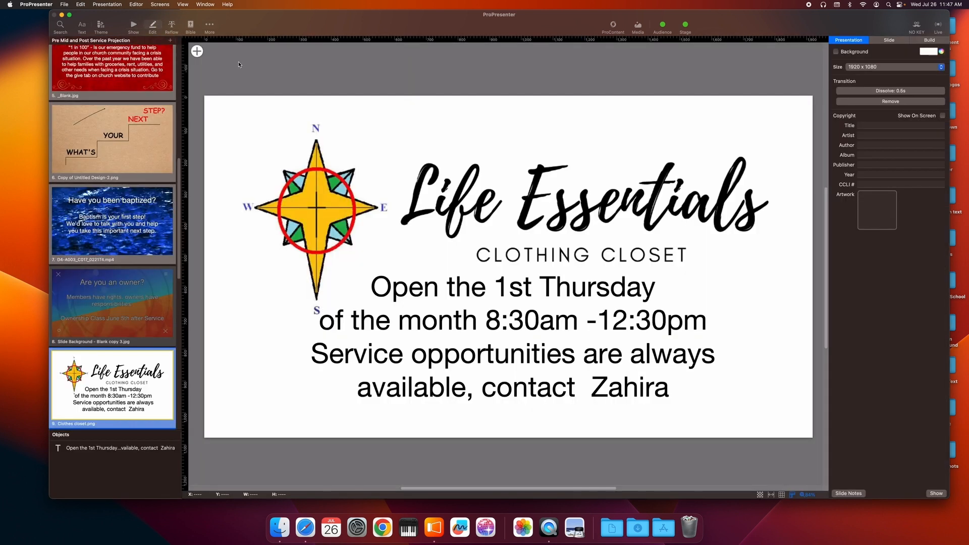
{"action": "scroll", "coordinate": [238, 65], "scroll_direction": "down", "scroll_amount": 3}
{"action": "scroll", "coordinate": [159, 240], "scroll_direction": "down", "scroll_amount": 8}
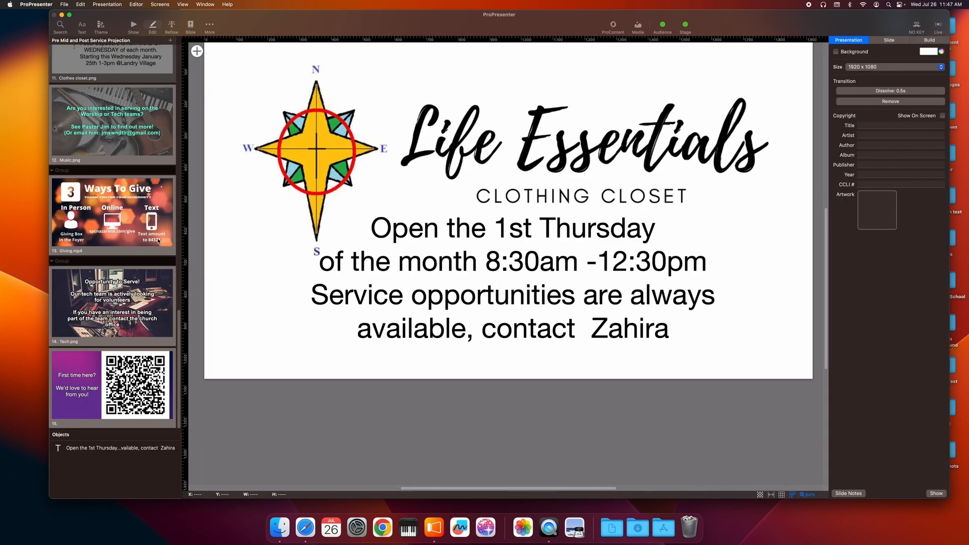
{"action": "scroll", "coordinate": [158, 240], "scroll_direction": "up", "scroll_amount": 12}
{"action": "left_click", "coordinate": [128, 111]}
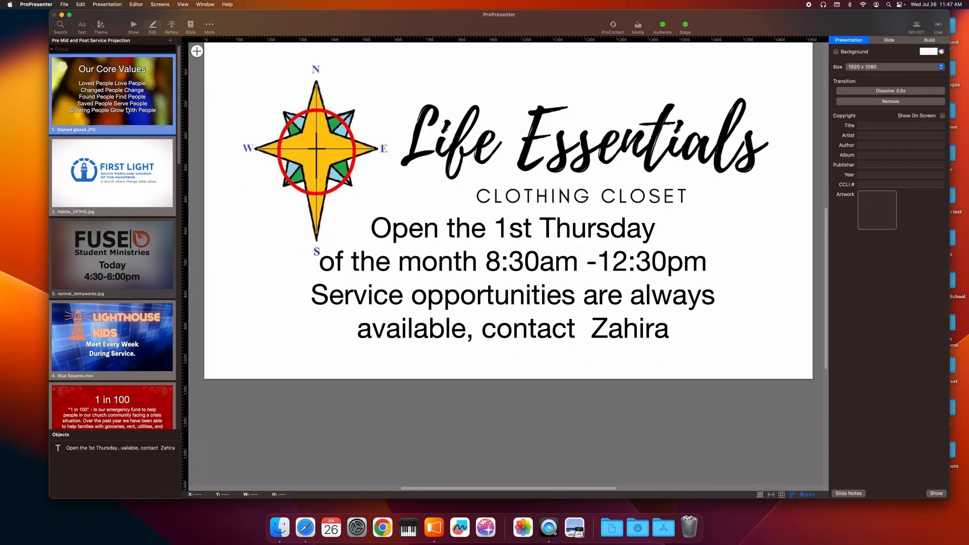
{"action": "left_click", "coordinate": [361, 226]}
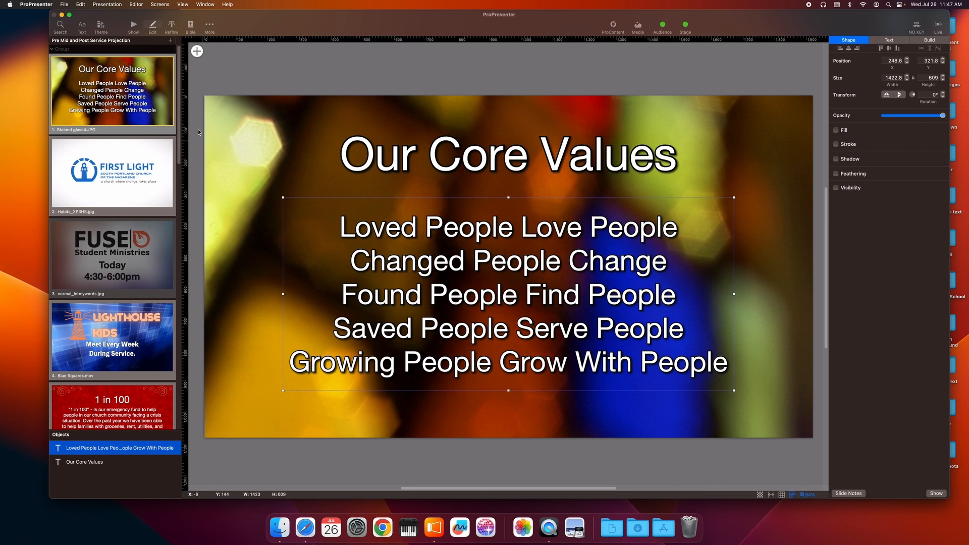
{"action": "left_click", "coordinate": [134, 27]}
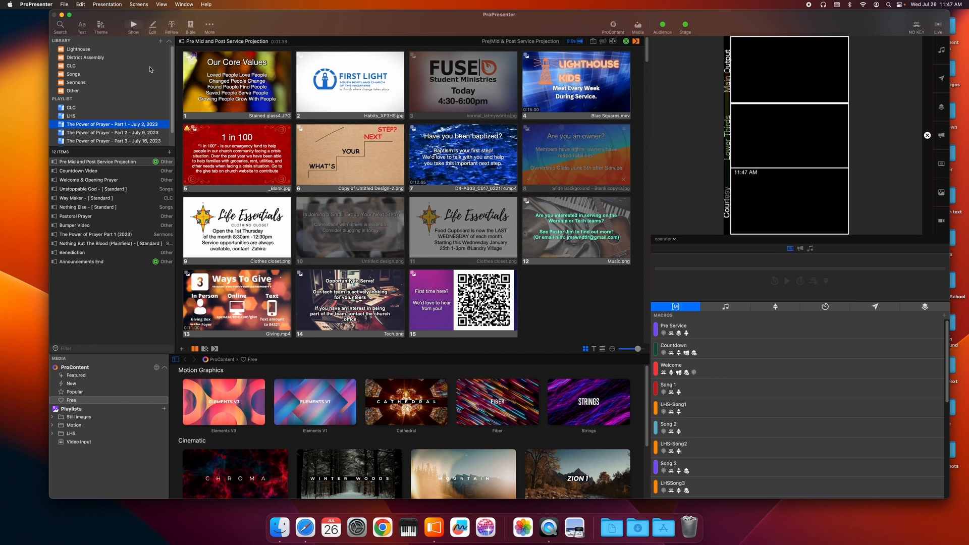
Open the Unstoppable God song from the playlist in the Reflow editor.
{"action": "left_click", "coordinate": [92, 179]}
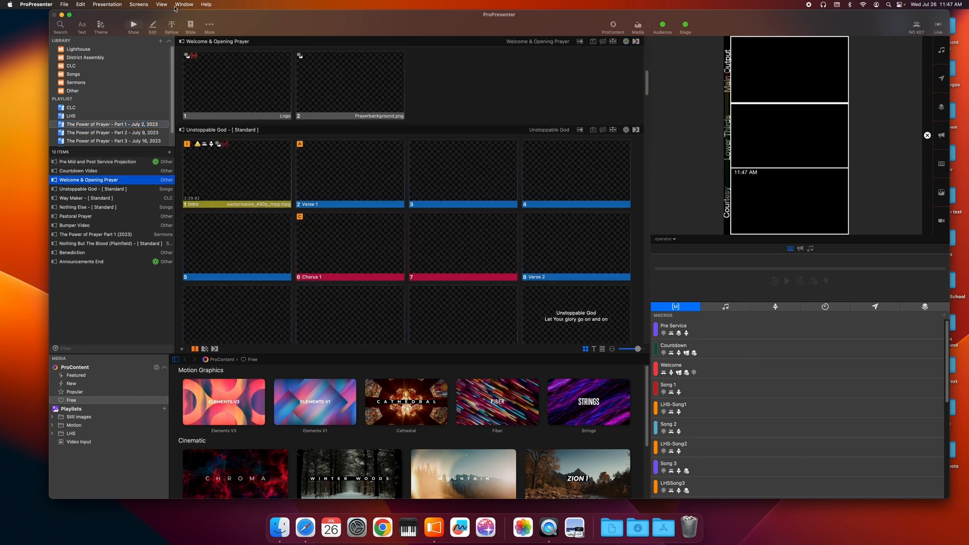
{"action": "left_click", "coordinate": [171, 26]}
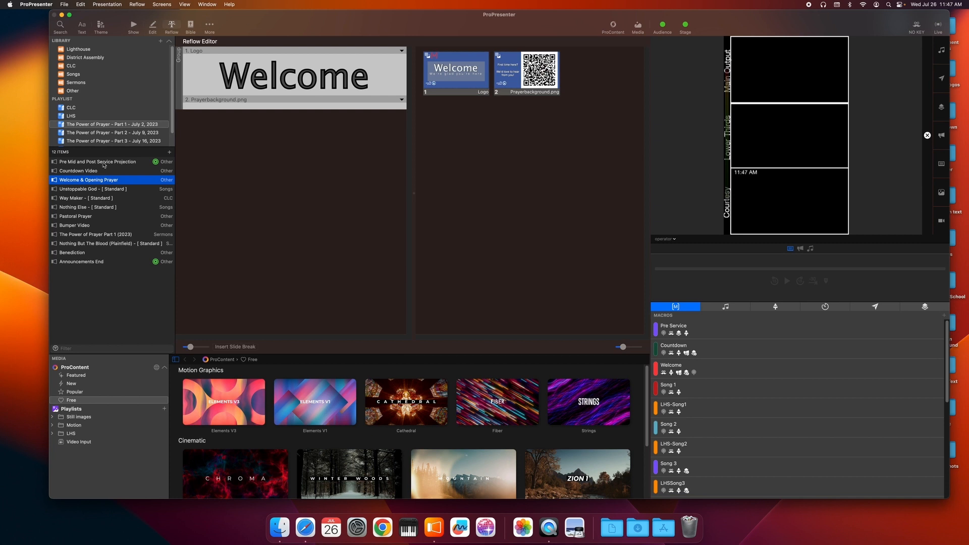
{"action": "left_click", "coordinate": [73, 190]}
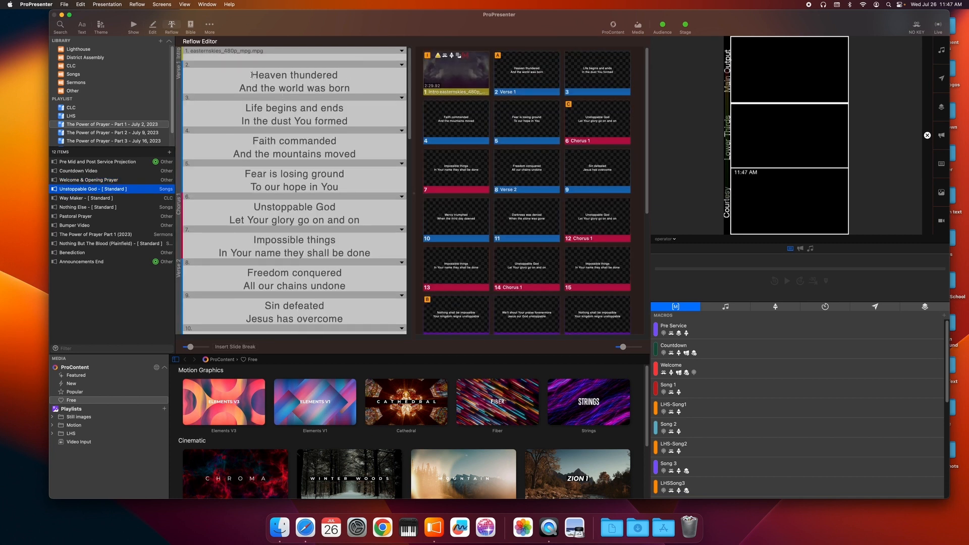
Try inserting "fdf" into the word "Heaven" in the first Verse 1 lyric line and delete those characters again.
{"action": "left_click", "coordinate": [280, 75]}
{"action": "type", "text": "fdf"}
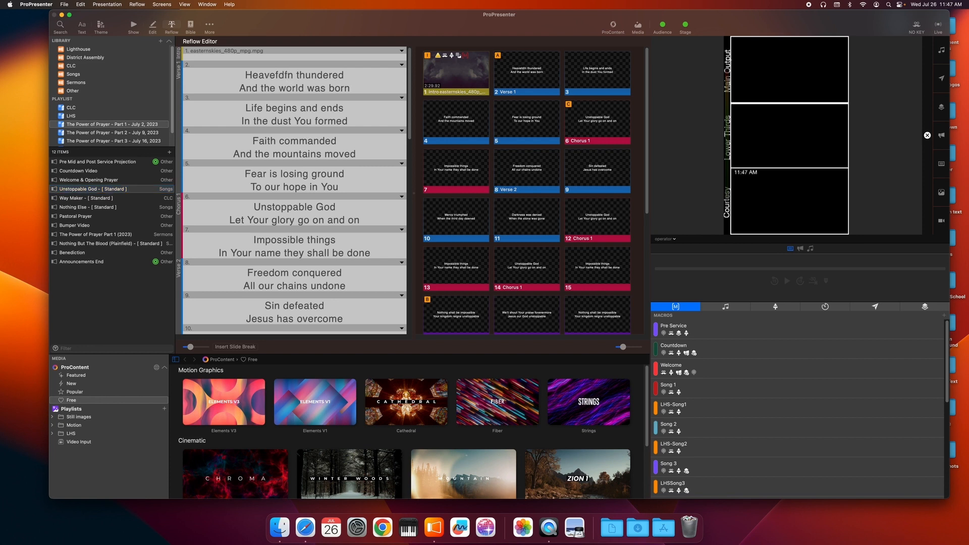
{"action": "key", "text": "BackSpace"}
{"action": "key", "text": "BackSpace"}
{"action": "key", "text": "BackSpace"}
Examine the Unstoppable God lyrics and slide breaks in the Reflow editor and return to the show view.
{"action": "scroll", "coordinate": [495, 254], "scroll_direction": "down", "scroll_amount": 3}
{"action": "scroll", "coordinate": [497, 254], "scroll_direction": "up", "scroll_amount": 3}
{"action": "scroll", "coordinate": [318, 147], "scroll_direction": "down", "scroll_amount": 5}
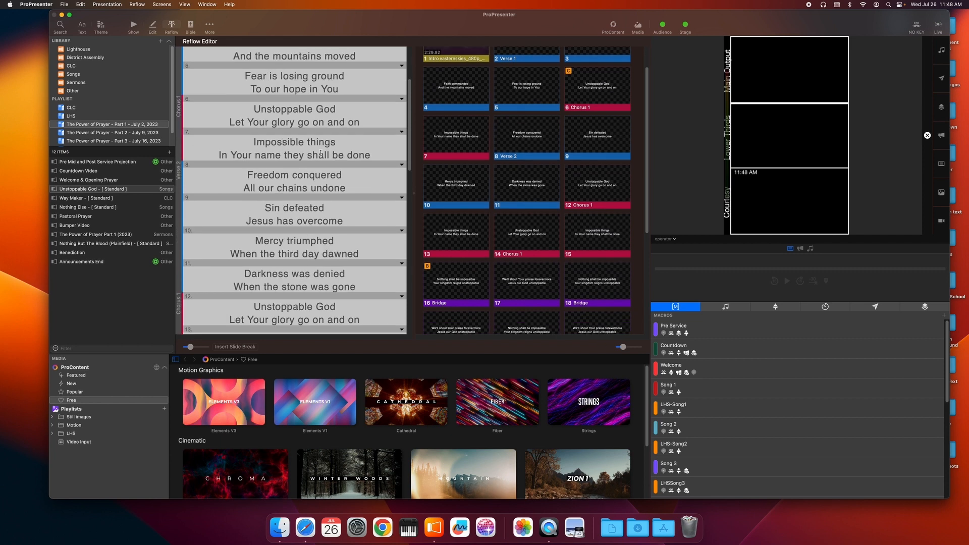
{"action": "scroll", "coordinate": [321, 153], "scroll_direction": "down", "scroll_amount": 3}
{"action": "scroll", "coordinate": [325, 197], "scroll_direction": "down", "scroll_amount": 1}
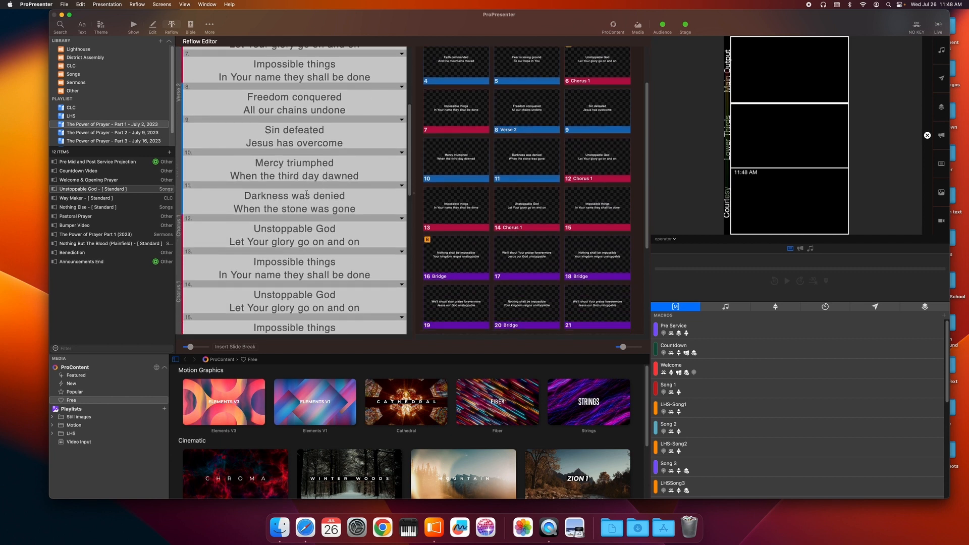
{"action": "scroll", "coordinate": [307, 193], "scroll_direction": "down", "scroll_amount": 2}
{"action": "scroll", "coordinate": [303, 222], "scroll_direction": "up", "scroll_amount": 12}
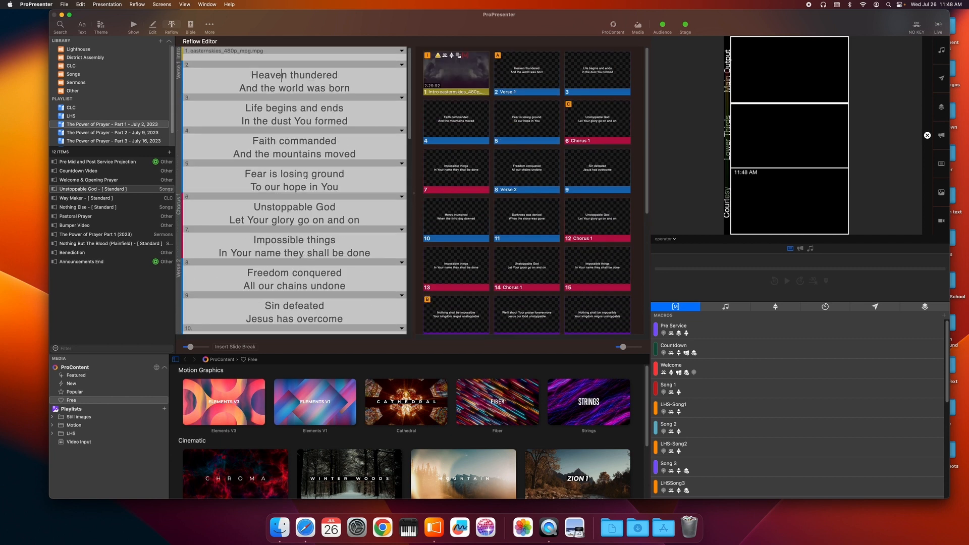
{"action": "left_click", "coordinate": [133, 26]}
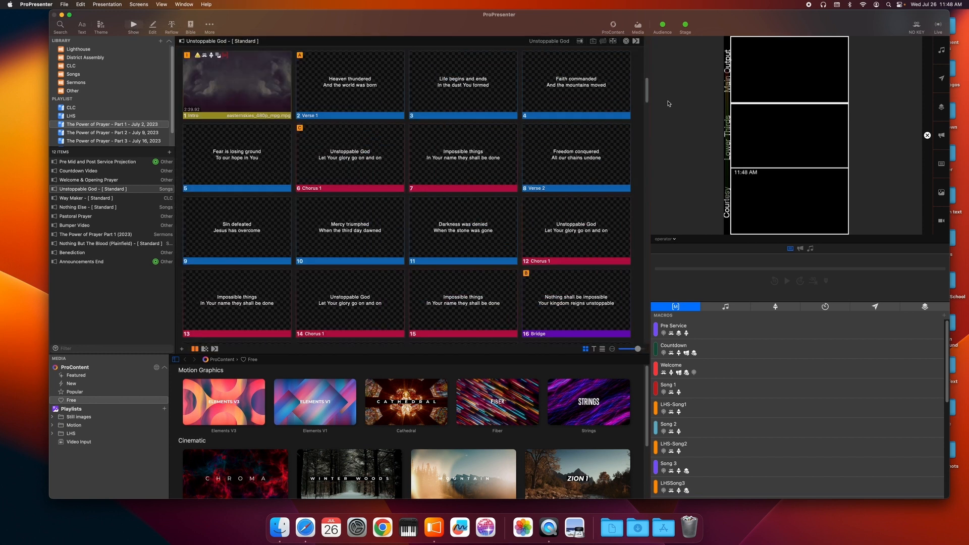
Look up John 3:16 in the New International Version and send the verse slide to the outputs.
{"action": "left_click", "coordinate": [191, 26]}
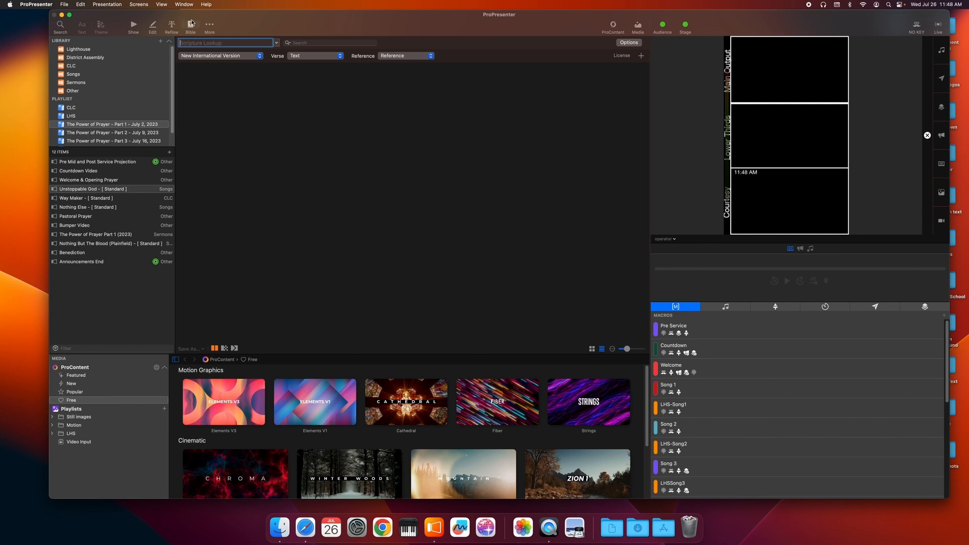
{"action": "type", "text": "John 3:16"}
{"action": "key", "text": "Return"}
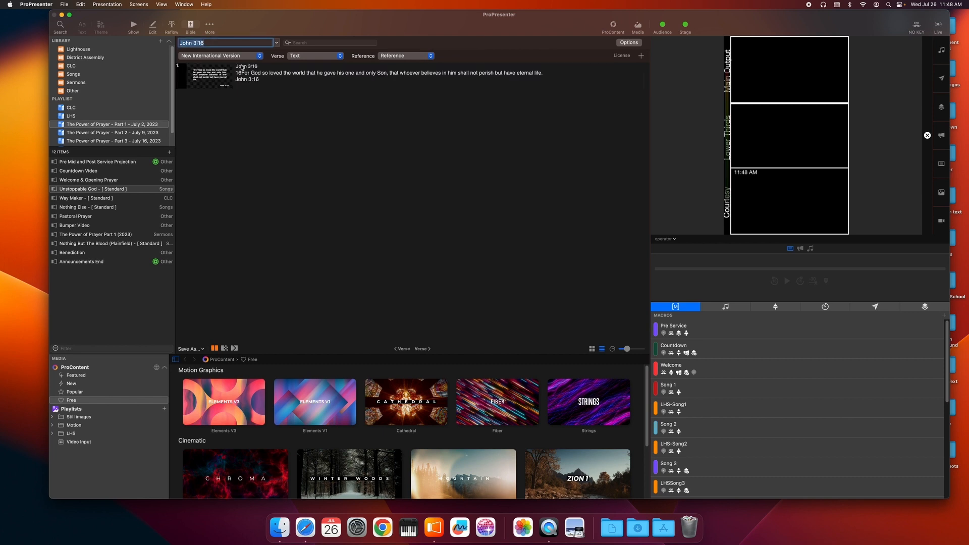
{"action": "left_click", "coordinate": [241, 68]}
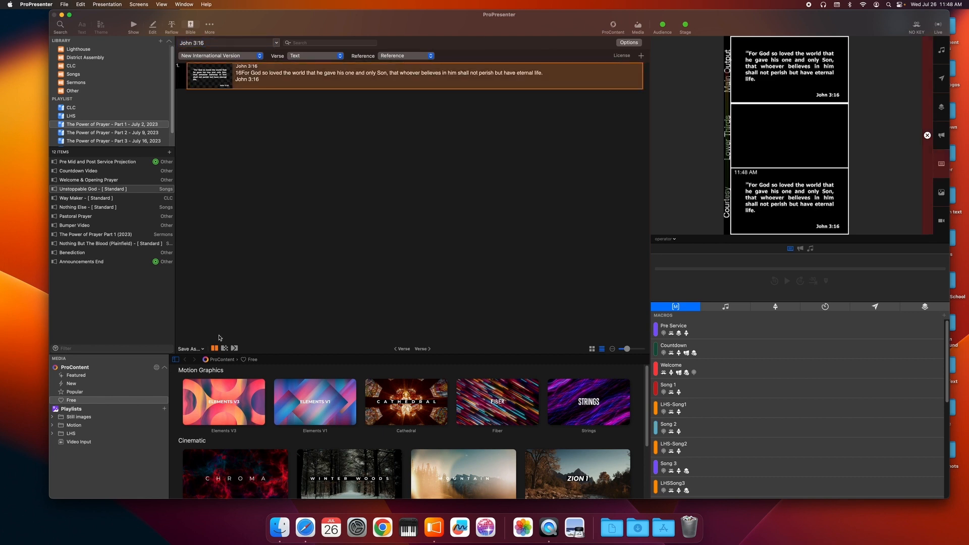
{"action": "left_click", "coordinate": [218, 77]}
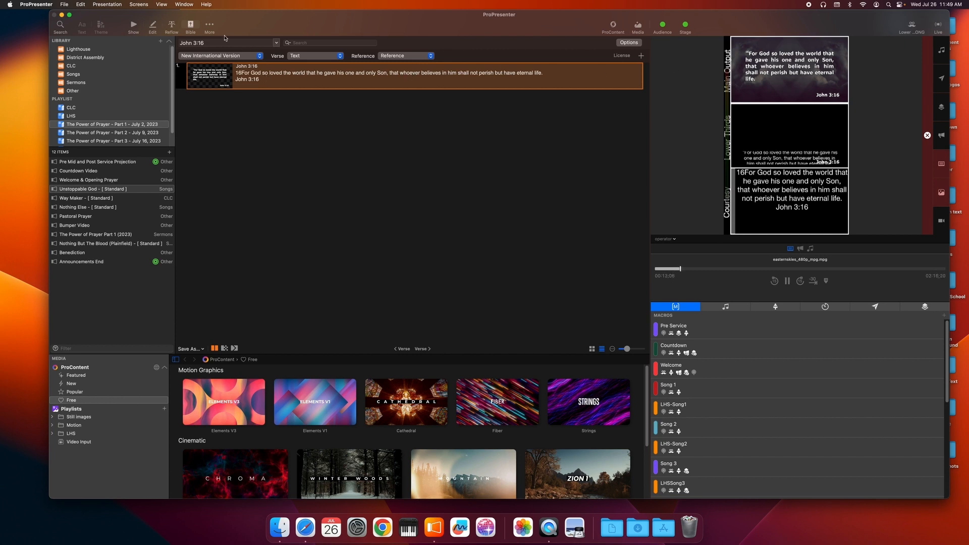
Extend the scripture lookup to John 3:16-20 and send the passage's third slide to the outputs.
{"action": "left_click", "coordinate": [190, 26]}
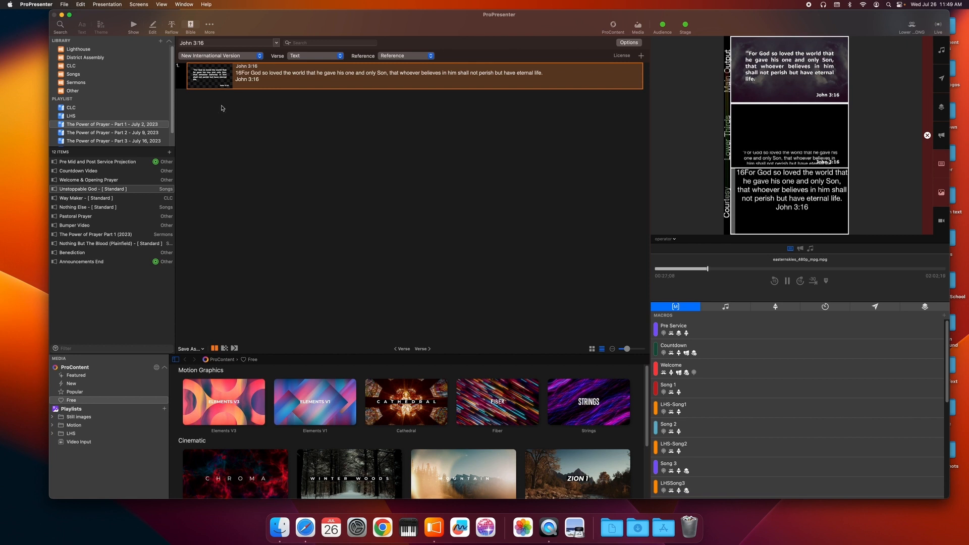
{"action": "left_click", "coordinate": [221, 40]}
{"action": "type", "text": "-20"}
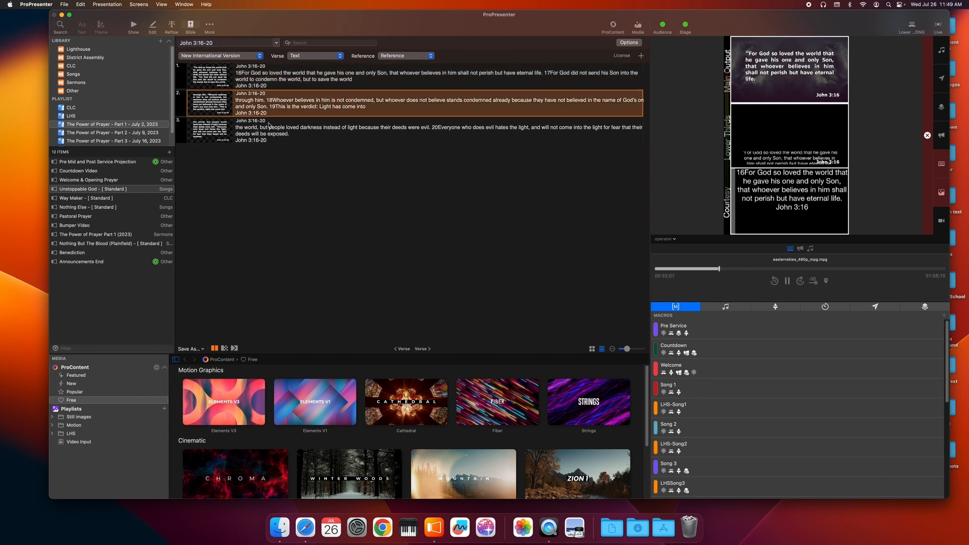
{"action": "left_click", "coordinate": [268, 107]}
{"action": "left_click", "coordinate": [269, 139]}
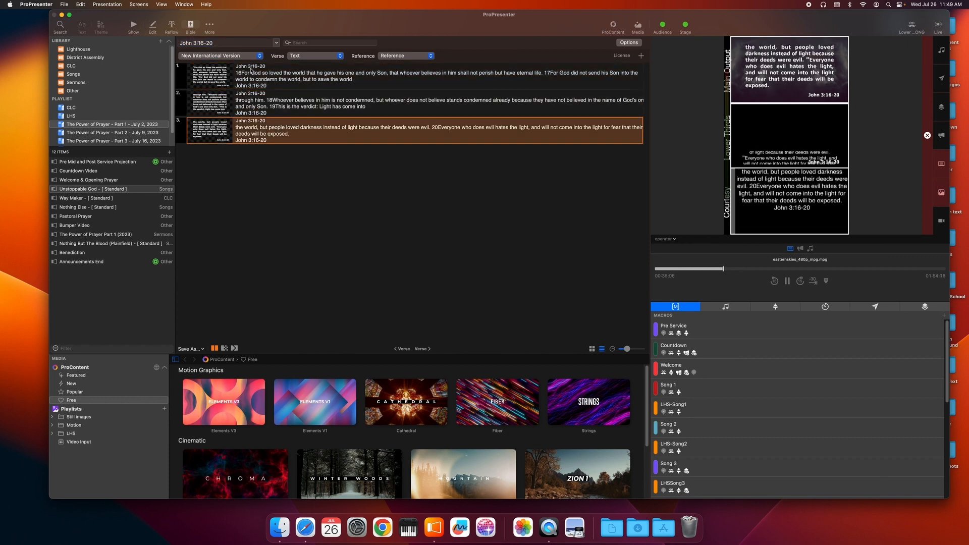
Review the Bible slide options and the ways to save the passage, and return to the show view.
{"action": "left_click", "coordinate": [625, 43]}
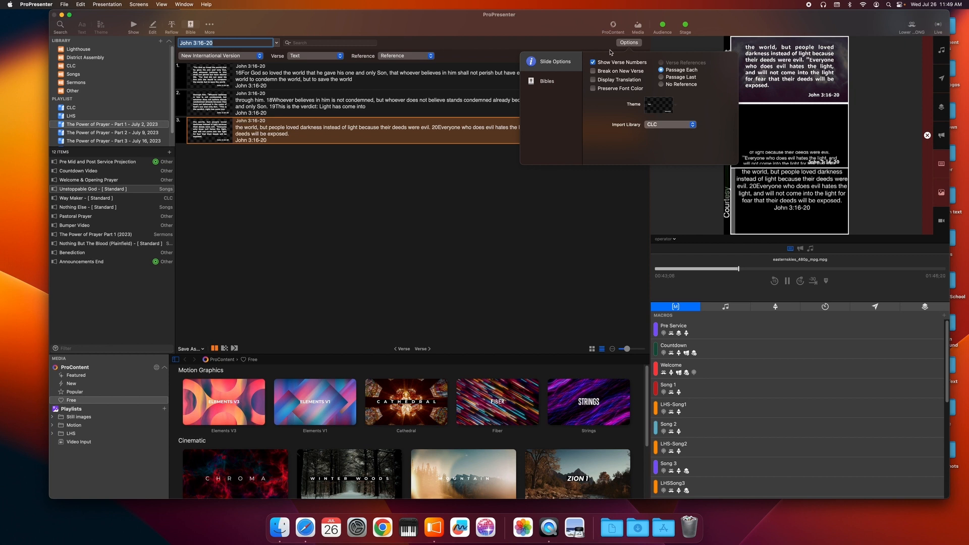
{"action": "left_click", "coordinate": [556, 48]}
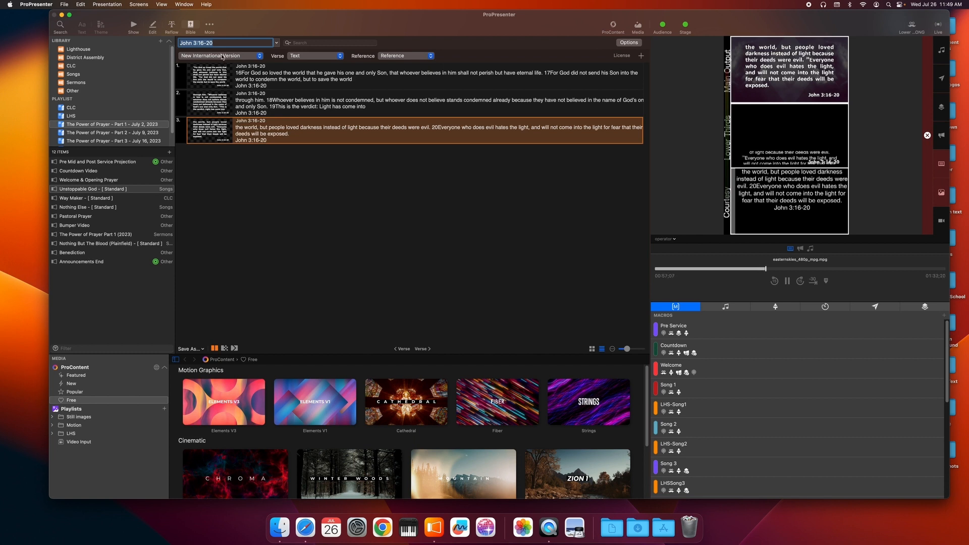
{"action": "left_click", "coordinate": [202, 350]}
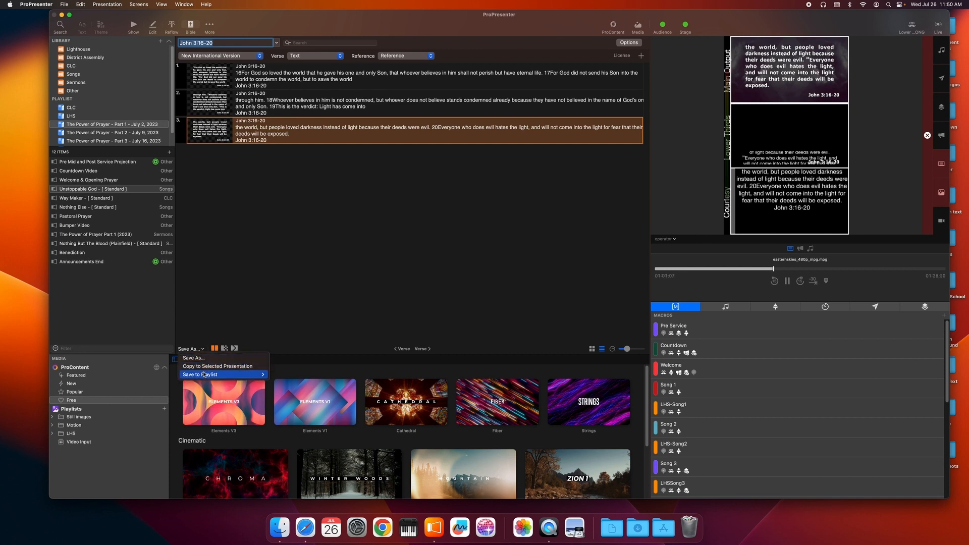
{"action": "left_click", "coordinate": [209, 255]}
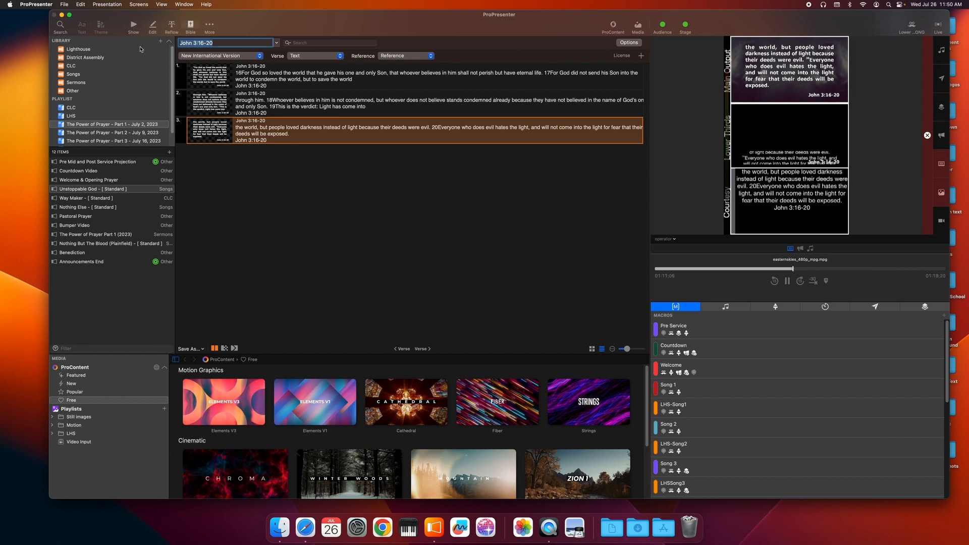
{"action": "left_click", "coordinate": [133, 27]}
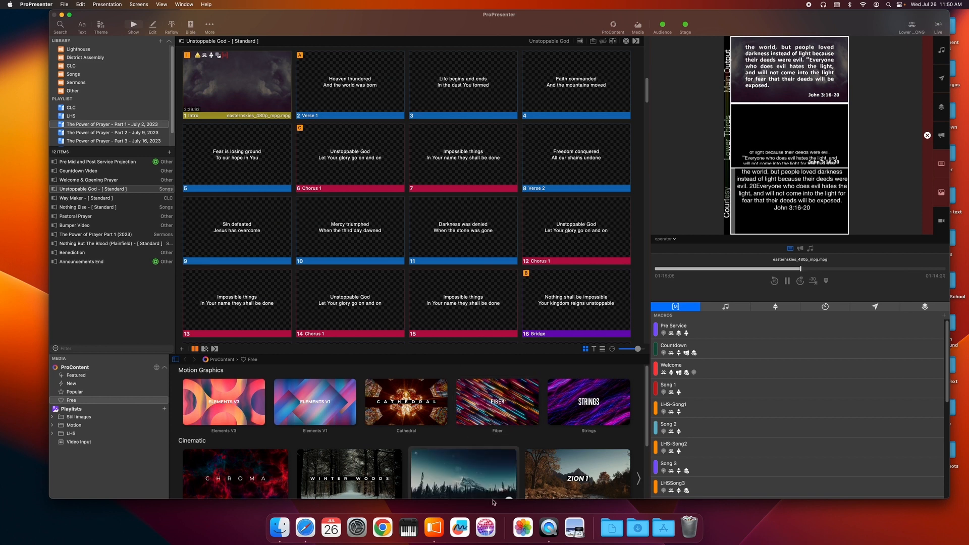
Look over the list of additional editors and move the application window to uncover the desktop folders.
{"action": "left_click", "coordinate": [212, 27]}
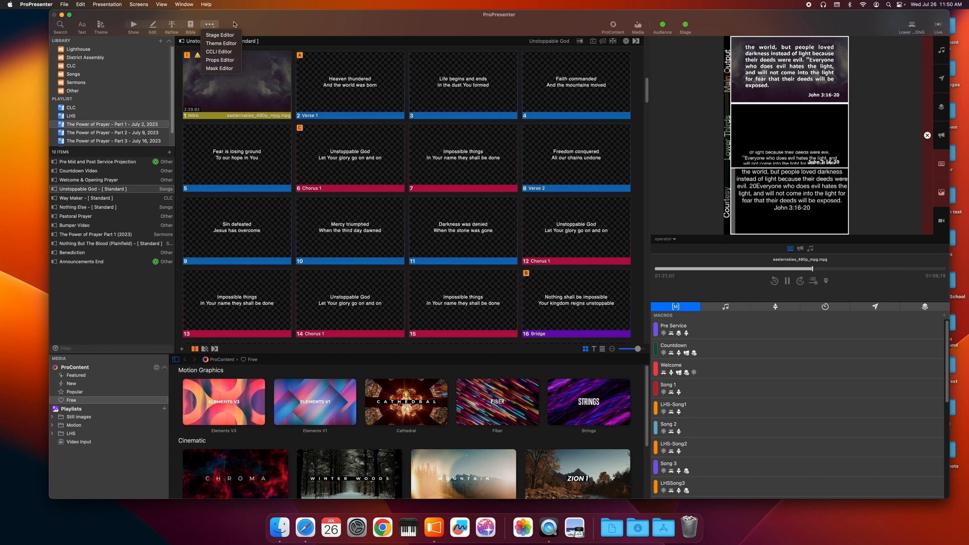
{"action": "left_click", "coordinate": [213, 25]}
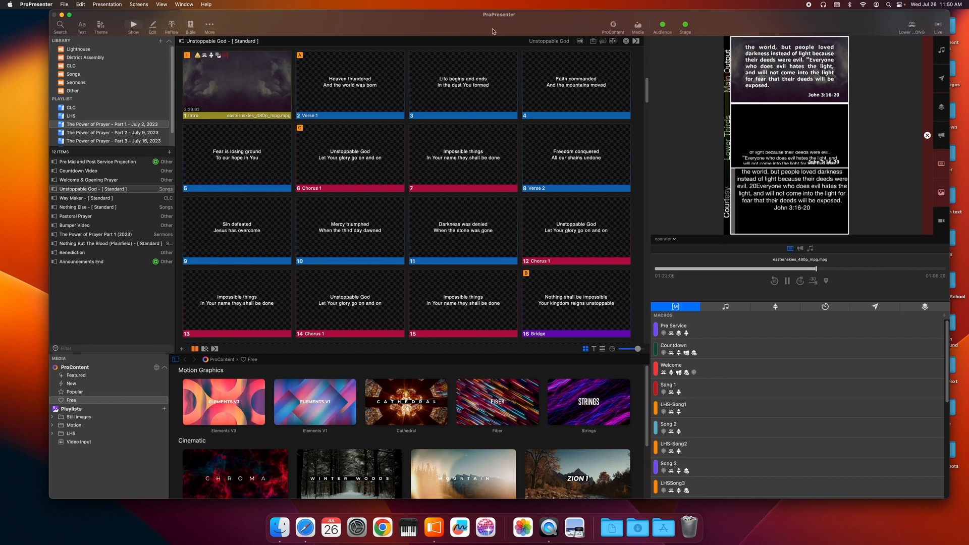
{"action": "left_click_drag", "start_coordinate": [392, 28], "coordinate": [370, 23]}
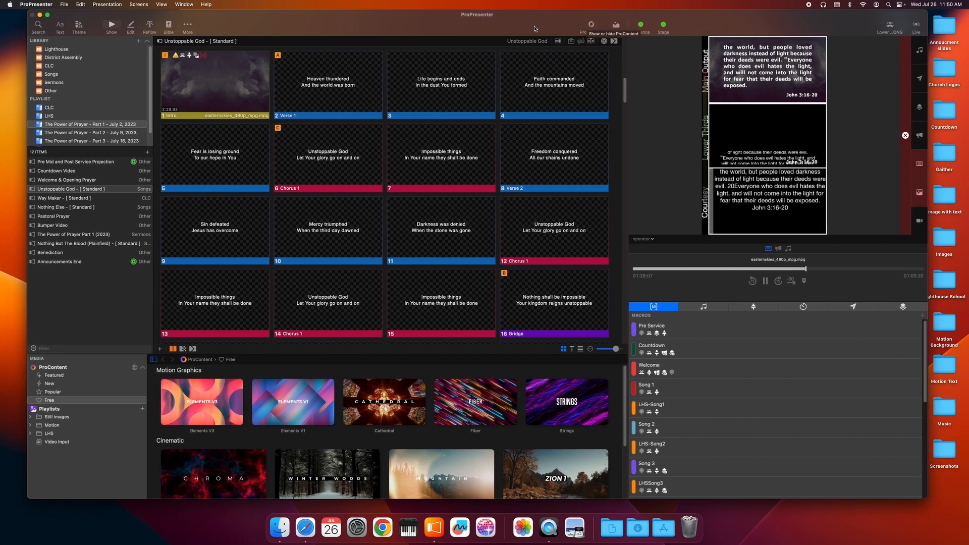
{"action": "left_click_drag", "start_coordinate": [536, 29], "coordinate": [538, 27]}
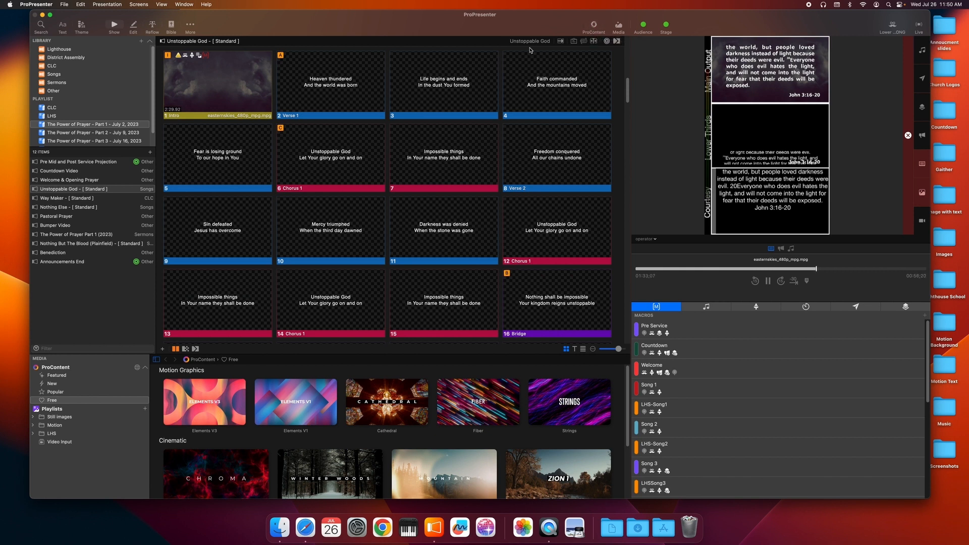
Toggle the ProContent library and browse its Popular and Free media collections.
{"action": "left_click", "coordinate": [593, 26]}
{"action": "left_click", "coordinate": [593, 26]}
{"action": "left_click", "coordinate": [56, 392]}
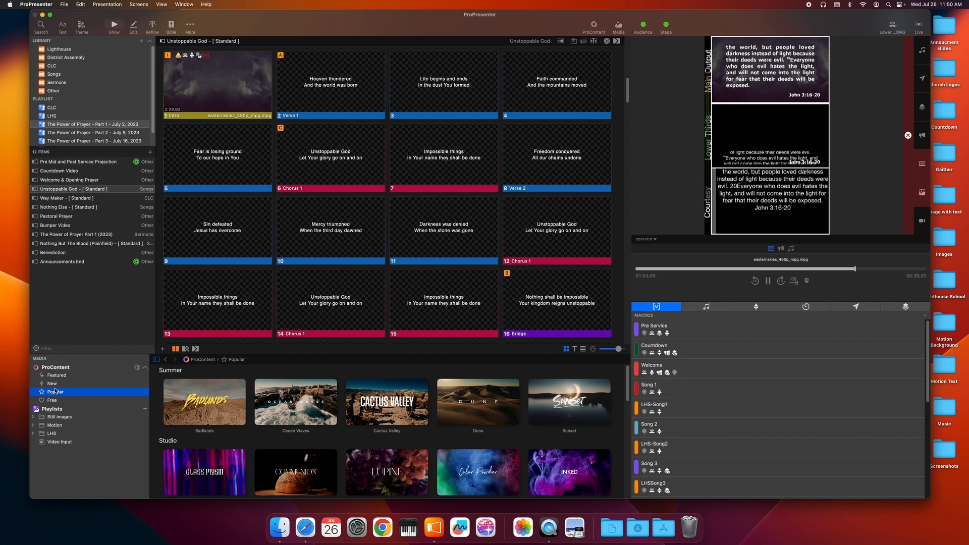
{"action": "left_click", "coordinate": [51, 401]}
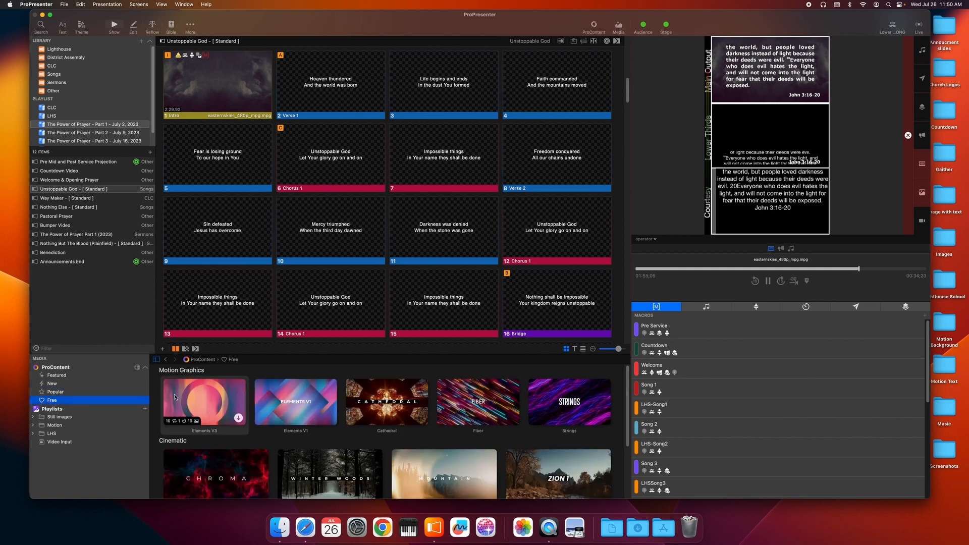
Look through the Motion Graphics, Cinematic and Countdown packs in ProContent's Free collection.
{"action": "scroll", "coordinate": [363, 415], "scroll_direction": "down", "scroll_amount": 1}
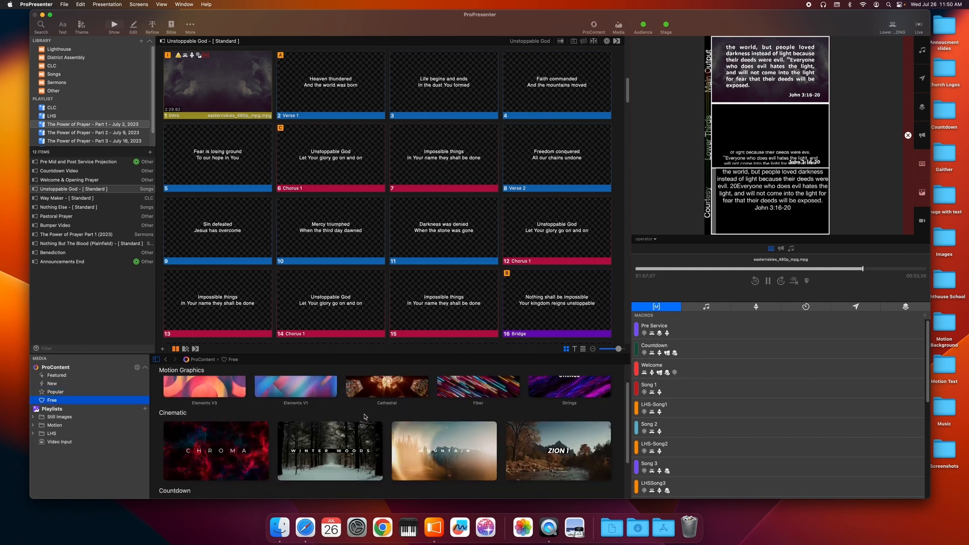
{"action": "scroll", "coordinate": [365, 417], "scroll_direction": "up", "scroll_amount": 1}
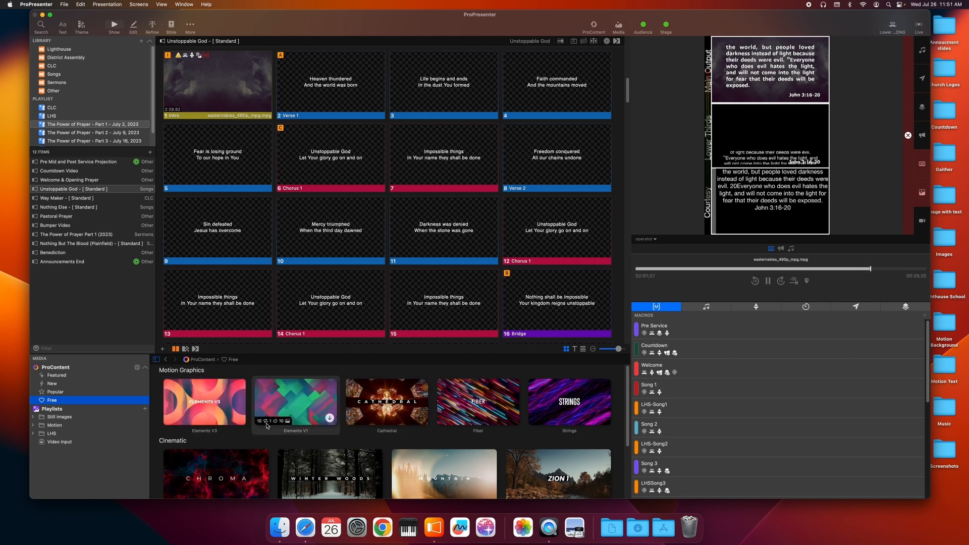
{"action": "scroll", "coordinate": [297, 435], "scroll_direction": "down", "scroll_amount": 1}
{"action": "scroll", "coordinate": [297, 436], "scroll_direction": "down", "scroll_amount": 2}
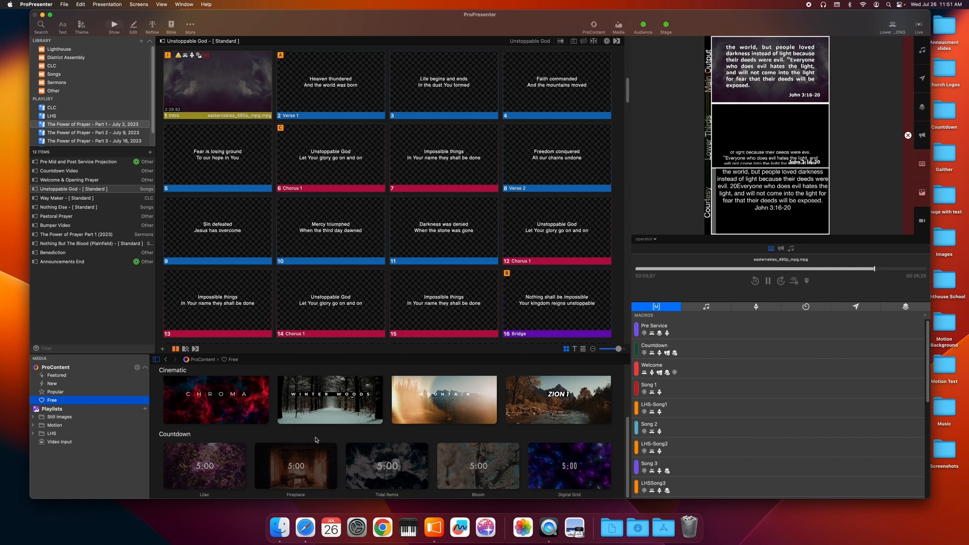
{"action": "scroll", "coordinate": [315, 440], "scroll_direction": "up", "scroll_amount": 3}
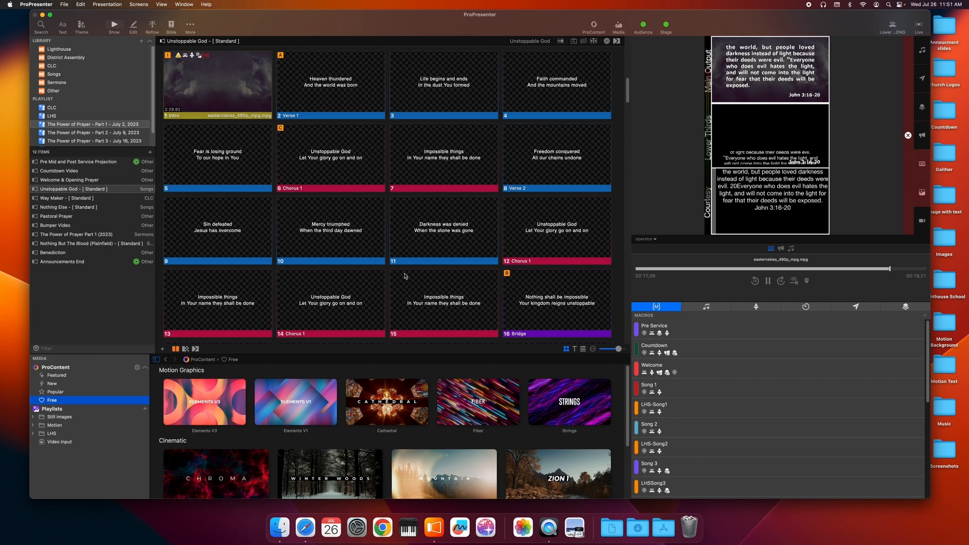
Switch to the media bin, hide it to look through the Unstoppable God slides in the enlarged area, and show it again.
{"action": "left_click", "coordinate": [619, 29]}
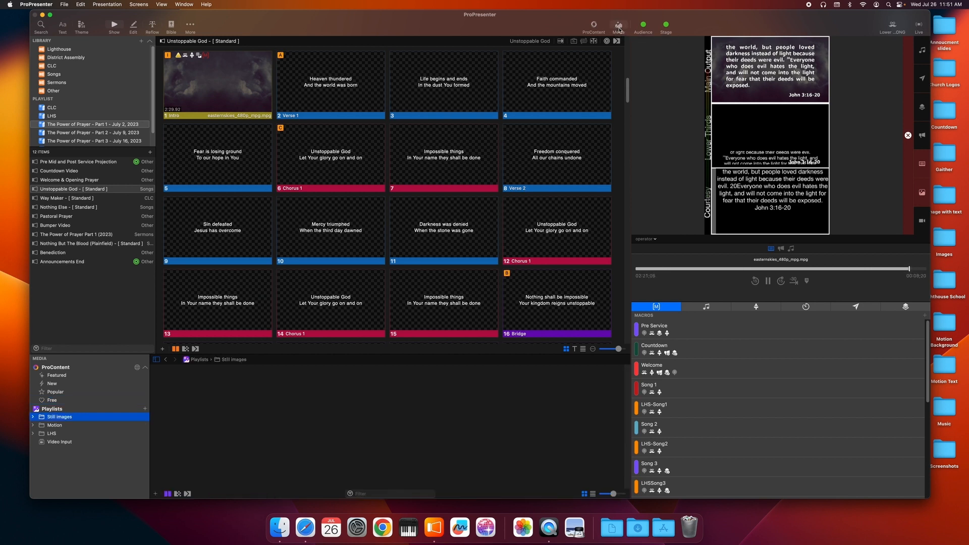
{"action": "left_click", "coordinate": [620, 29]}
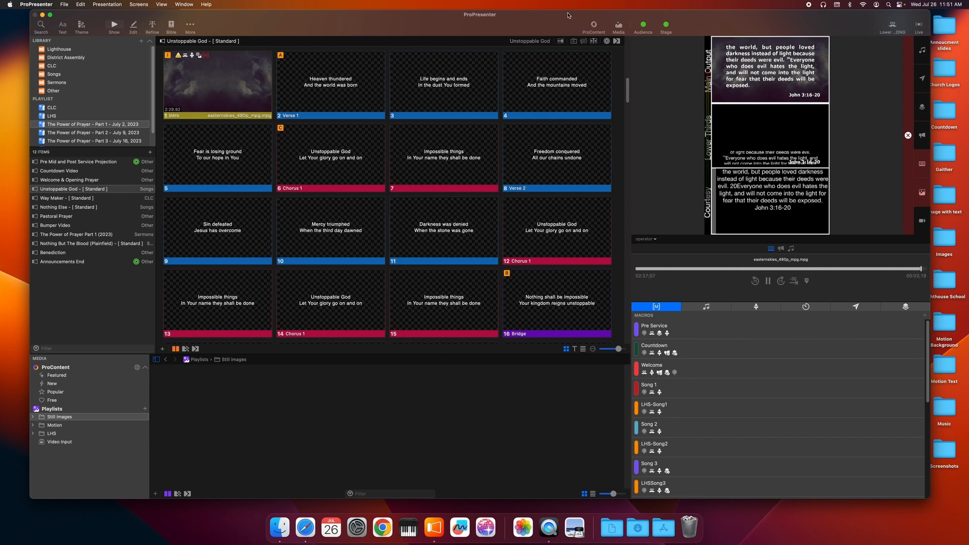
{"action": "left_click", "coordinate": [618, 28]}
{"action": "left_click", "coordinate": [618, 28]}
{"action": "left_click", "coordinate": [618, 28]}
{"action": "scroll", "coordinate": [272, 323], "scroll_direction": "down", "scroll_amount": 3}
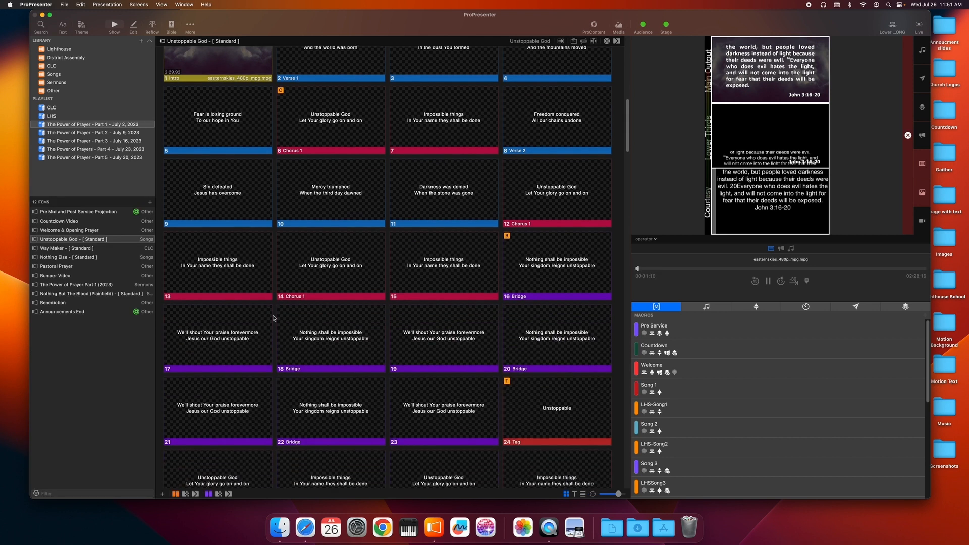
{"action": "scroll", "coordinate": [266, 338], "scroll_direction": "up", "scroll_amount": 3}
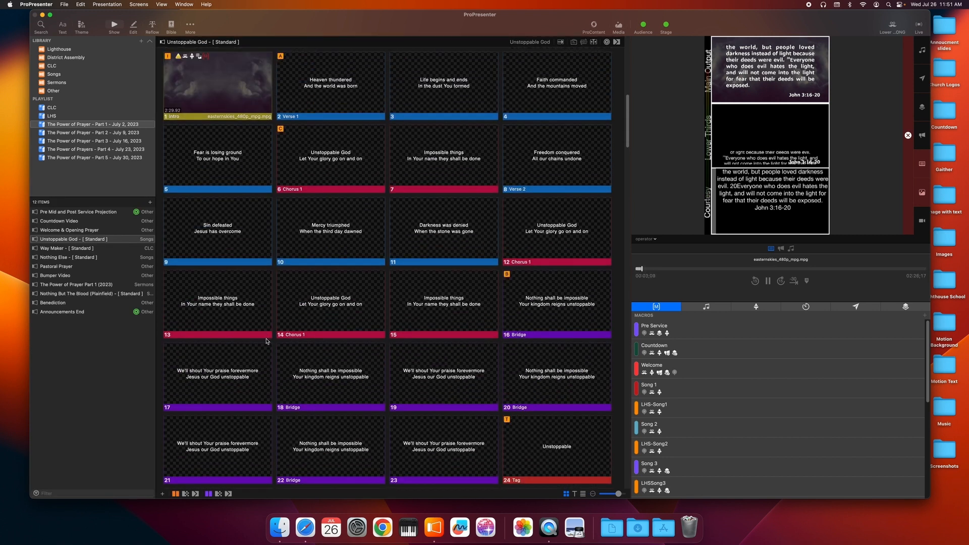
{"action": "scroll", "coordinate": [266, 341], "scroll_direction": "down", "scroll_amount": 6}
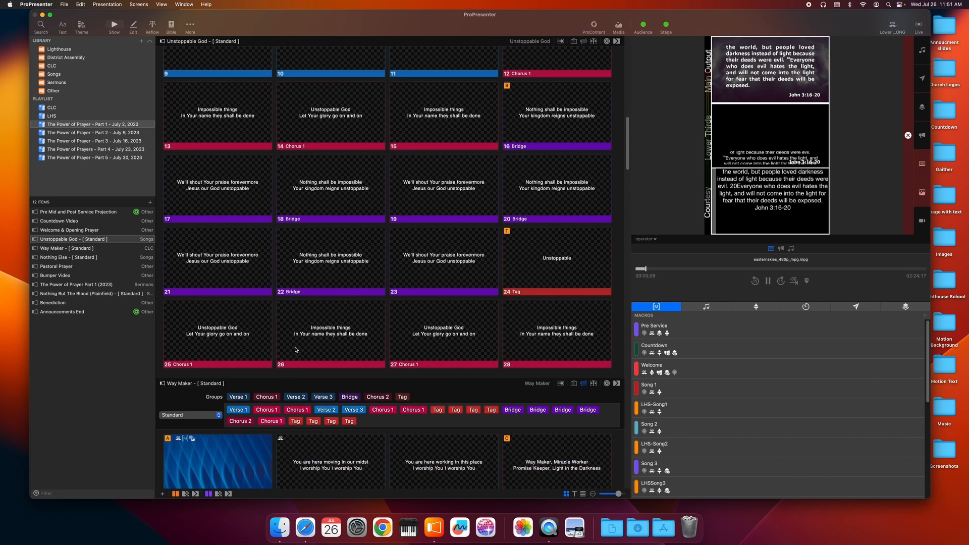
{"action": "scroll", "coordinate": [286, 376], "scroll_direction": "up", "scroll_amount": 3}
{"action": "left_click", "coordinate": [617, 27]}
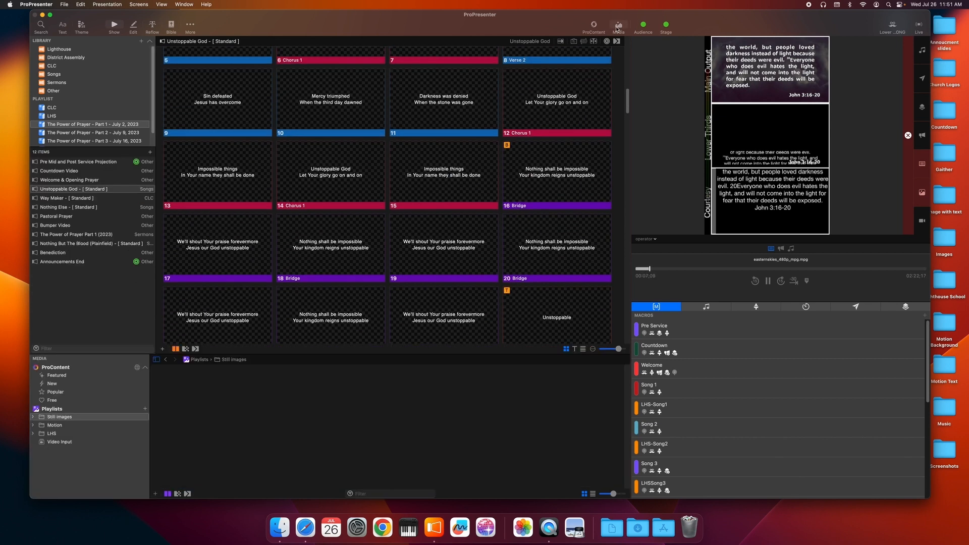
Expand the Motion folder, display the PowerofPrayer media playlist under TEMPORARY, and toggle the media bin off and on.
{"action": "left_click", "coordinate": [32, 426]}
{"action": "scroll", "coordinate": [55, 469], "scroll_direction": "down", "scroll_amount": 1}
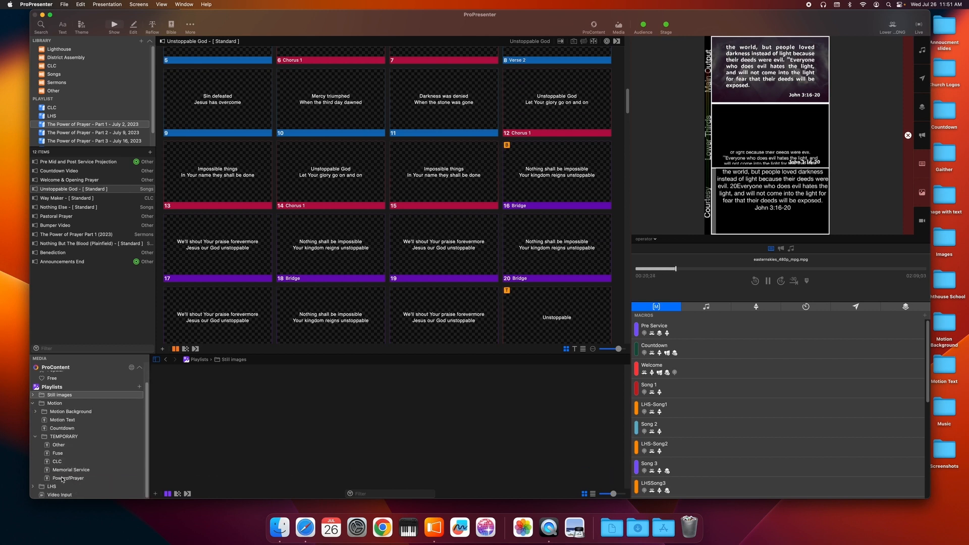
{"action": "left_click", "coordinate": [62, 478]}
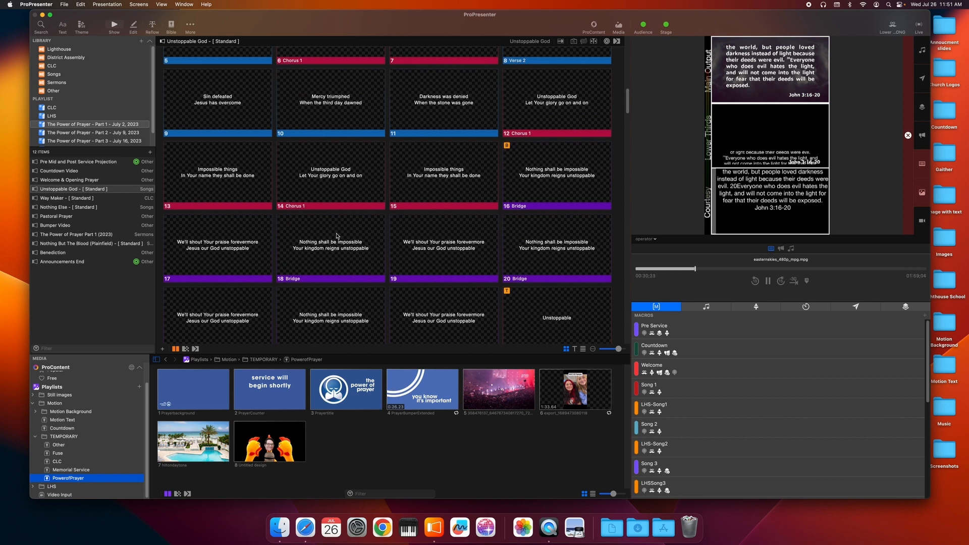
{"action": "left_click", "coordinate": [619, 27]}
{"action": "left_click", "coordinate": [619, 26]}
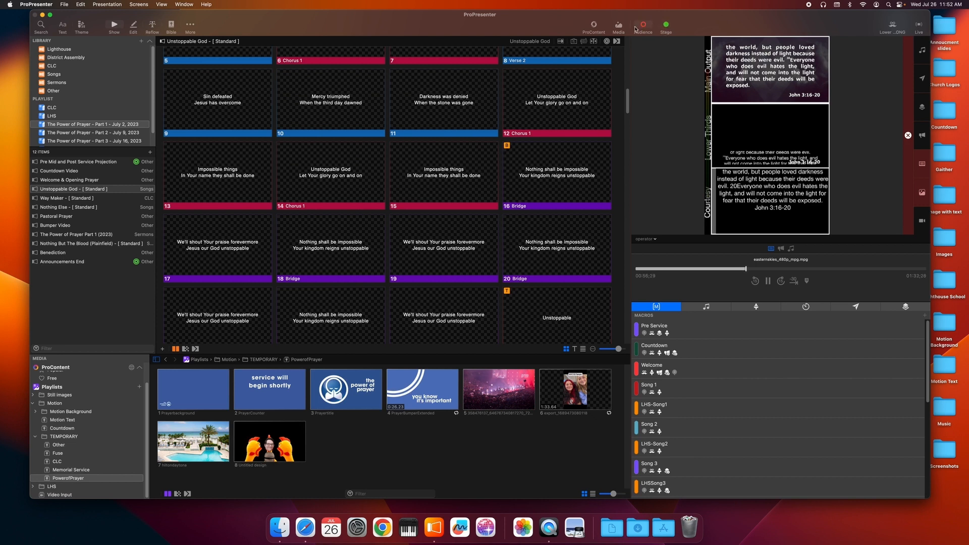
Turn the audience output back on and shift the application window slightly.
{"action": "left_click", "coordinate": [641, 28]}
{"action": "left_click_drag", "start_coordinate": [705, 22], "coordinate": [700, 23]}
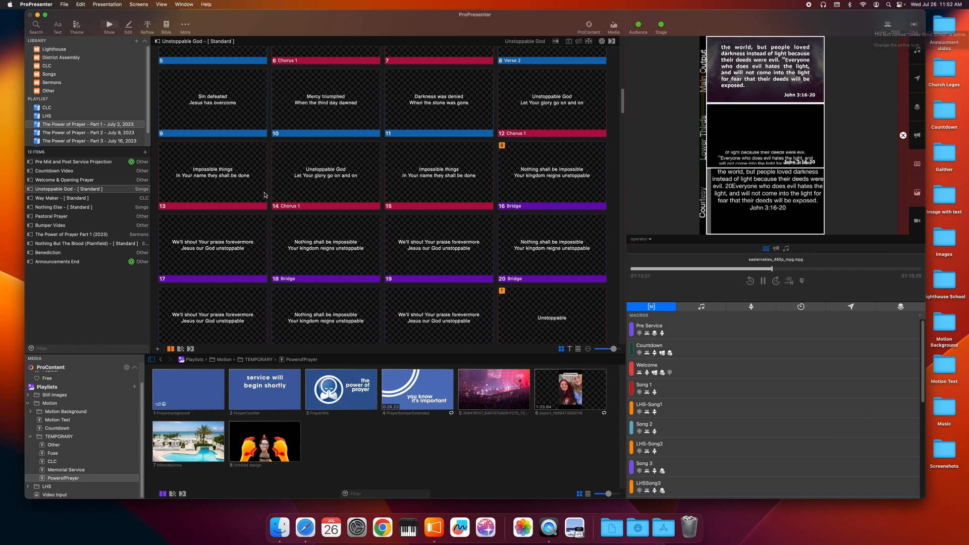
View the Pre Mid and Post Service Projection slides, and send the first two Way Maker slides to the outputs.
{"action": "left_click", "coordinate": [81, 162]}
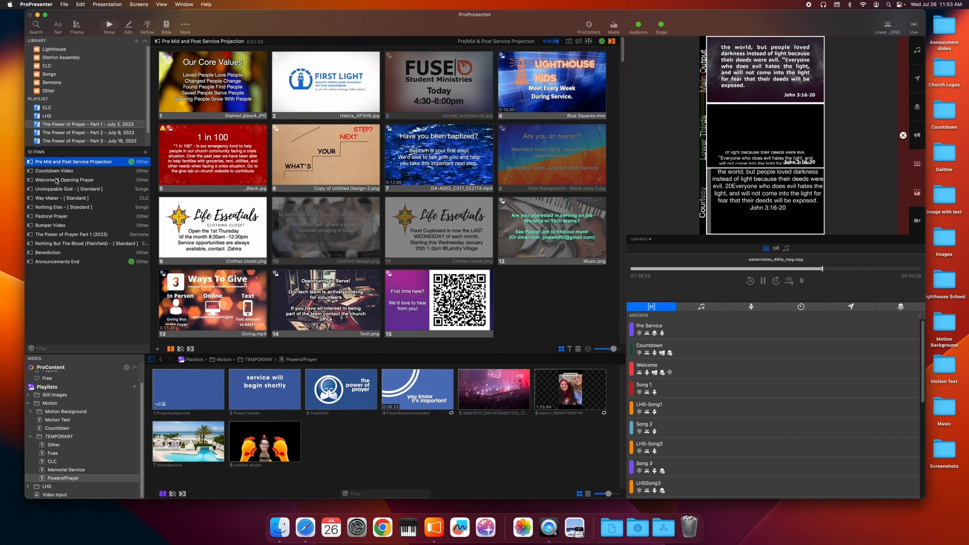
{"action": "left_click", "coordinate": [54, 198]}
{"action": "left_click", "coordinate": [241, 142]}
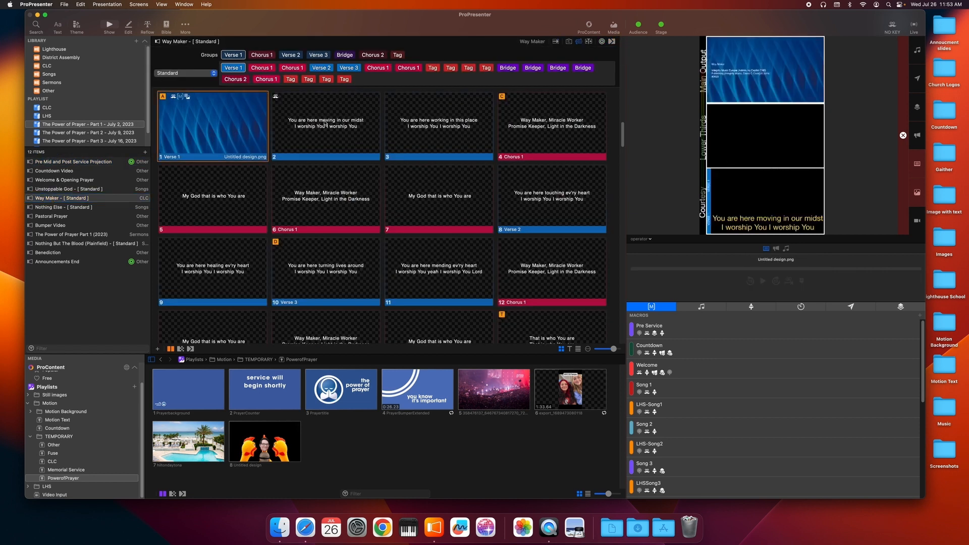
{"action": "left_click", "coordinate": [327, 123]}
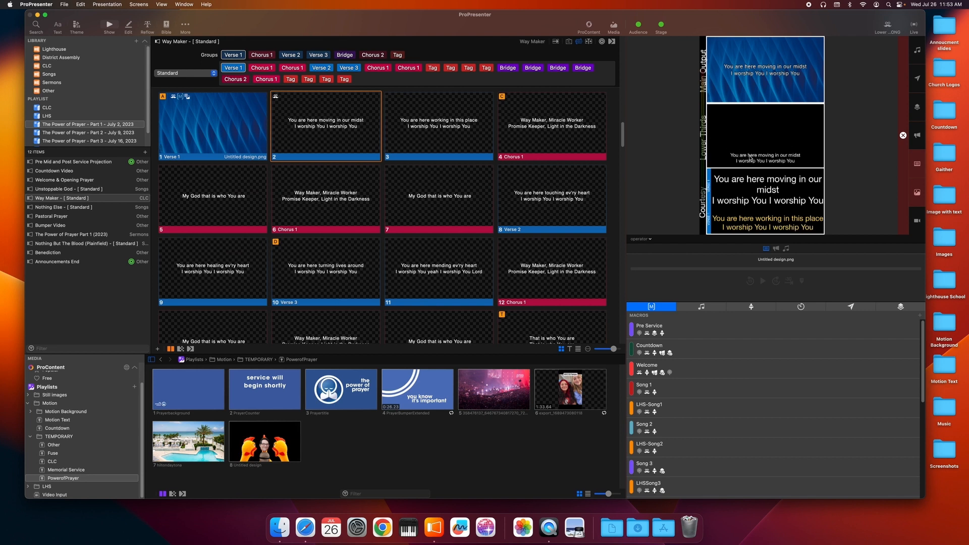
Switch the audience look to Lower Third SERMON MORE and back to Lower Third SONG.
{"action": "left_click", "coordinate": [888, 25]}
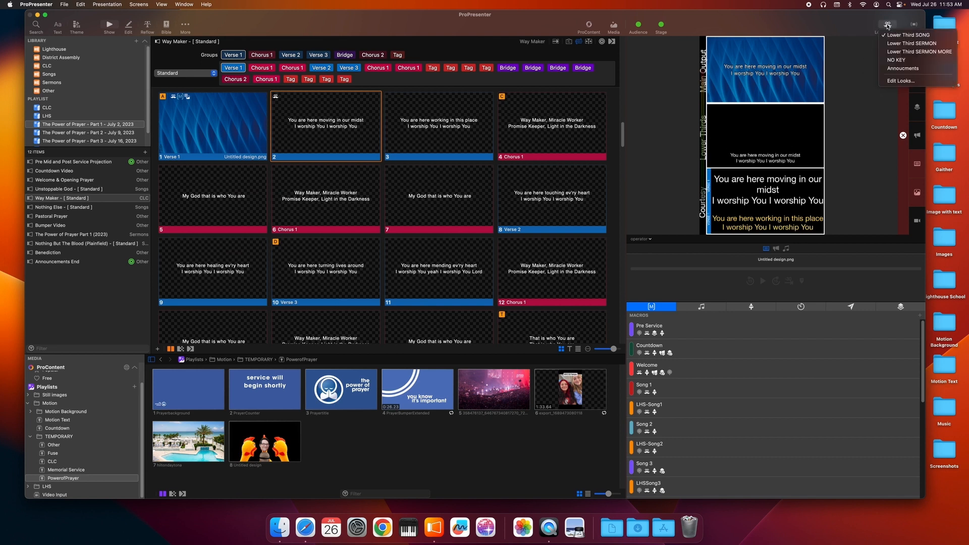
{"action": "left_click", "coordinate": [904, 52]}
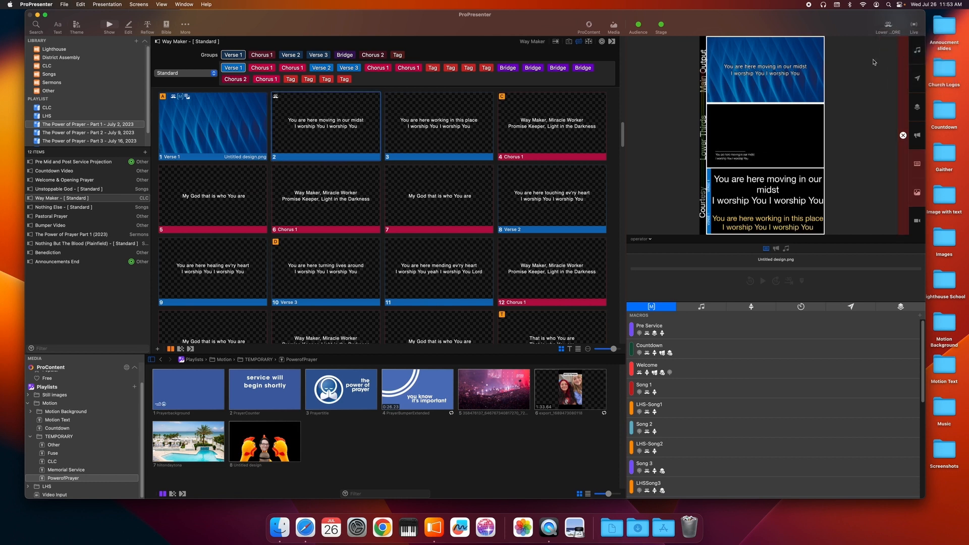
{"action": "left_click", "coordinate": [888, 25]}
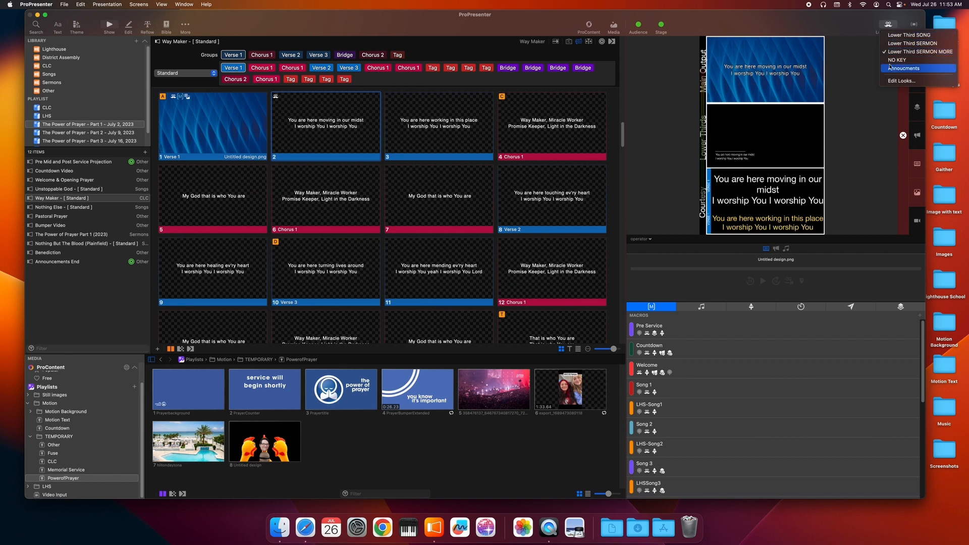
{"action": "left_click", "coordinate": [906, 35]}
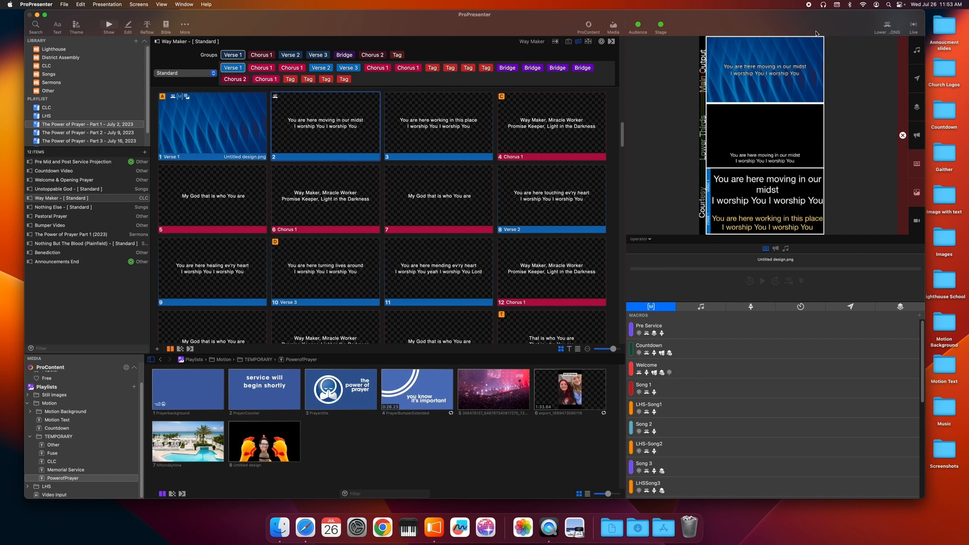
Shift the application window to clear the library list, and look through the Lighthouse and District Assembly libraries.
{"action": "left_click_drag", "start_coordinate": [816, 33], "coordinate": [828, 31]}
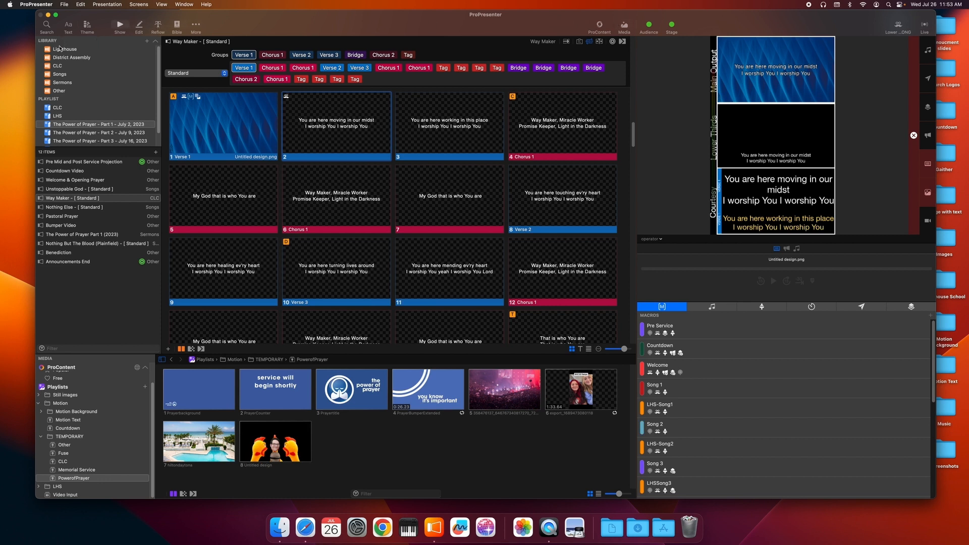
{"action": "scroll", "coordinate": [68, 111], "scroll_direction": "down", "scroll_amount": 2}
{"action": "scroll", "coordinate": [68, 111], "scroll_direction": "up", "scroll_amount": 2}
{"action": "mouse_move", "coordinate": [158, 64]}
{"action": "left_mouse_down"}
{"action": "mouse_move", "coordinate": [159, 82]}
{"action": "mouse_move", "coordinate": [157, 50]}
{"action": "left_mouse_up"}
{"action": "left_click", "coordinate": [69, 50]}
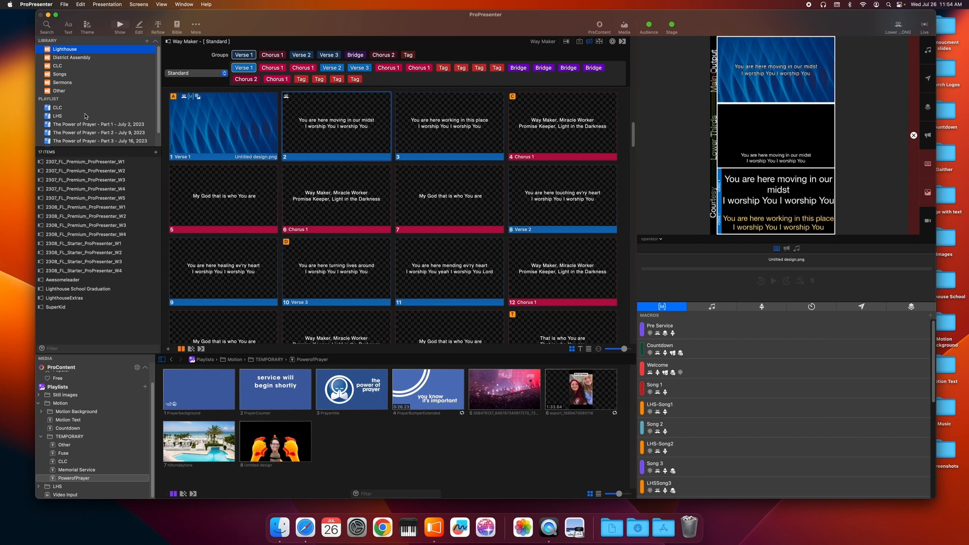
{"action": "left_click", "coordinate": [76, 59]}
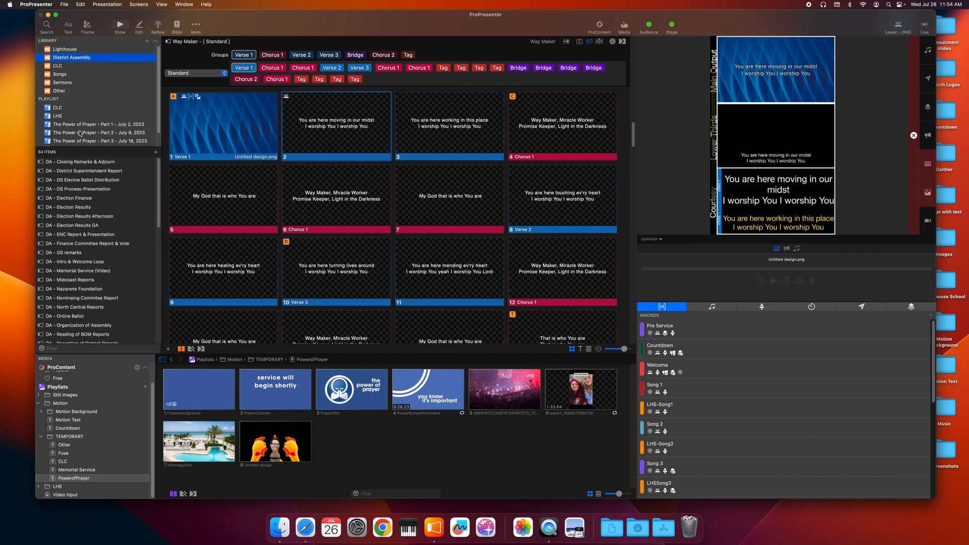
{"action": "scroll", "coordinate": [86, 215], "scroll_direction": "down", "scroll_amount": 10}
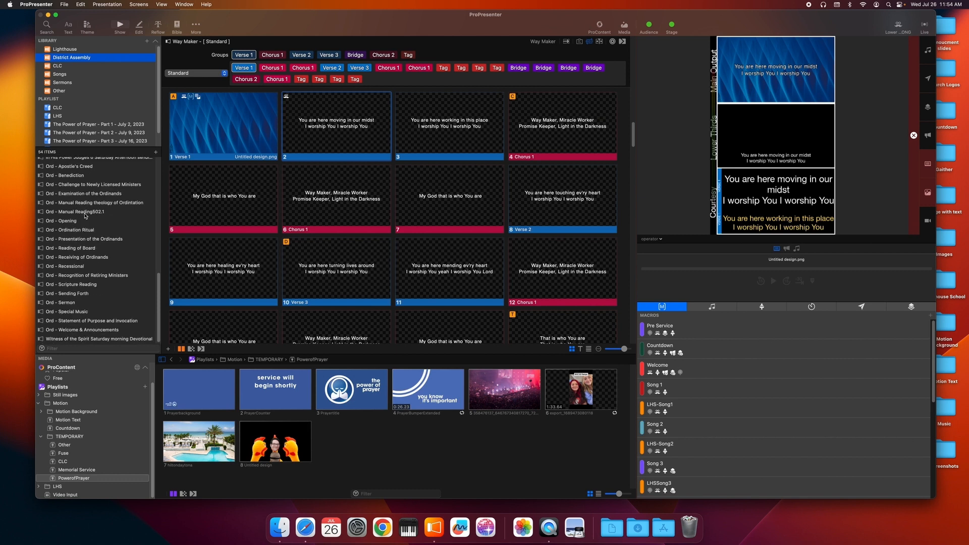
{"action": "scroll", "coordinate": [85, 215], "scroll_direction": "up", "scroll_amount": 10}
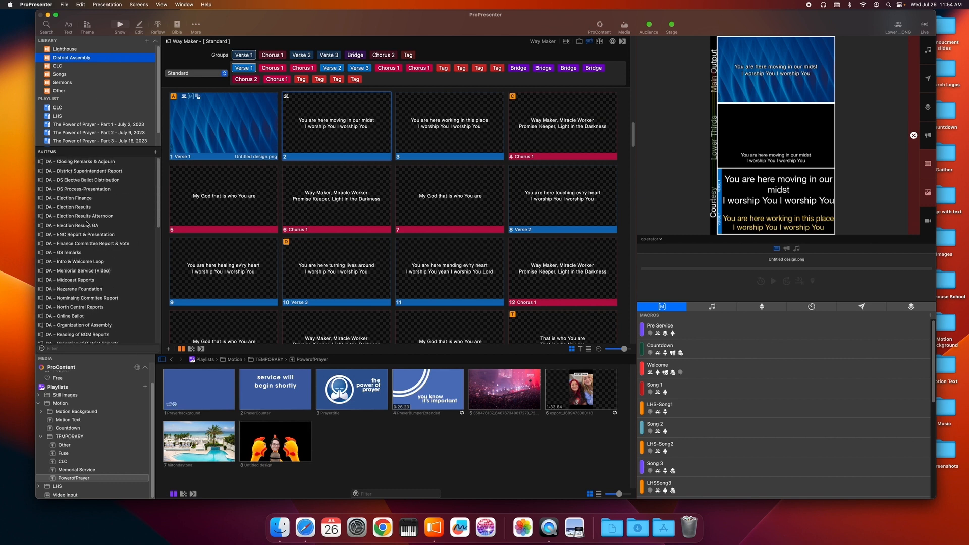
View the contents of the CLC, Songs, Sermons and Other libraries in turn.
{"action": "left_click", "coordinate": [60, 67]}
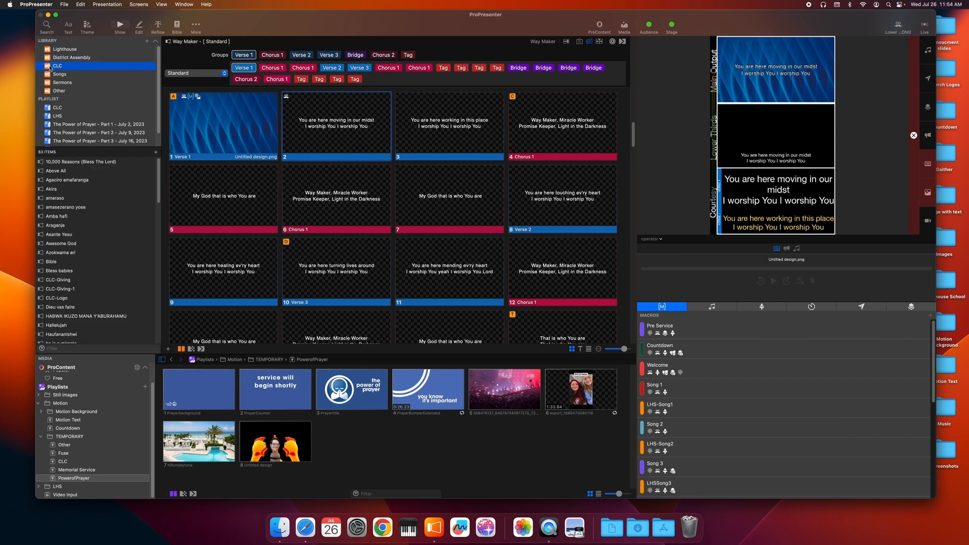
{"action": "left_click", "coordinate": [65, 74]}
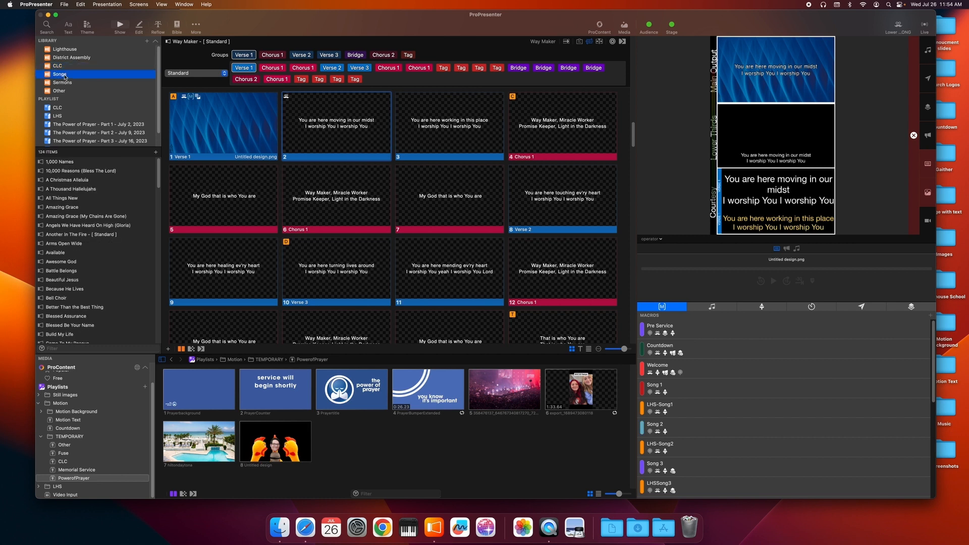
{"action": "left_click", "coordinate": [65, 85]}
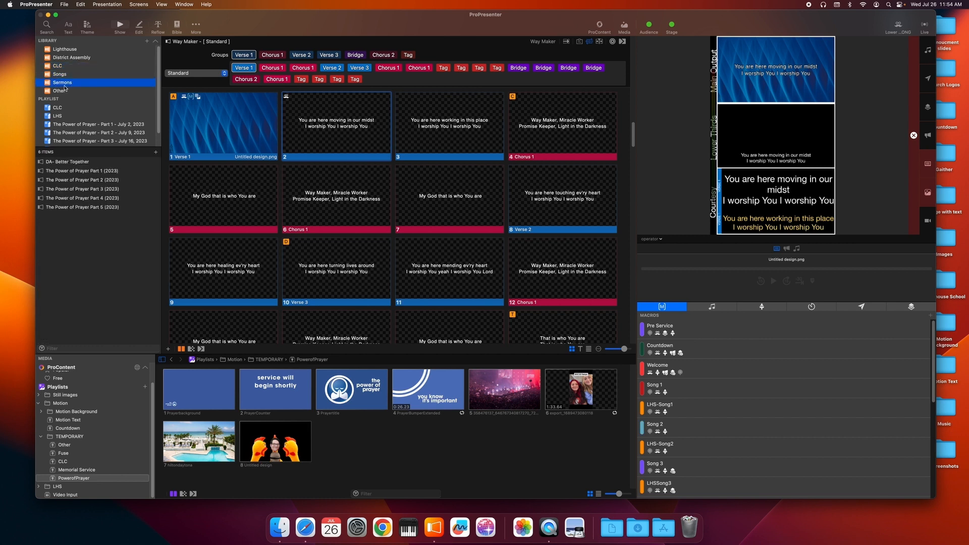
{"action": "left_click", "coordinate": [65, 91]}
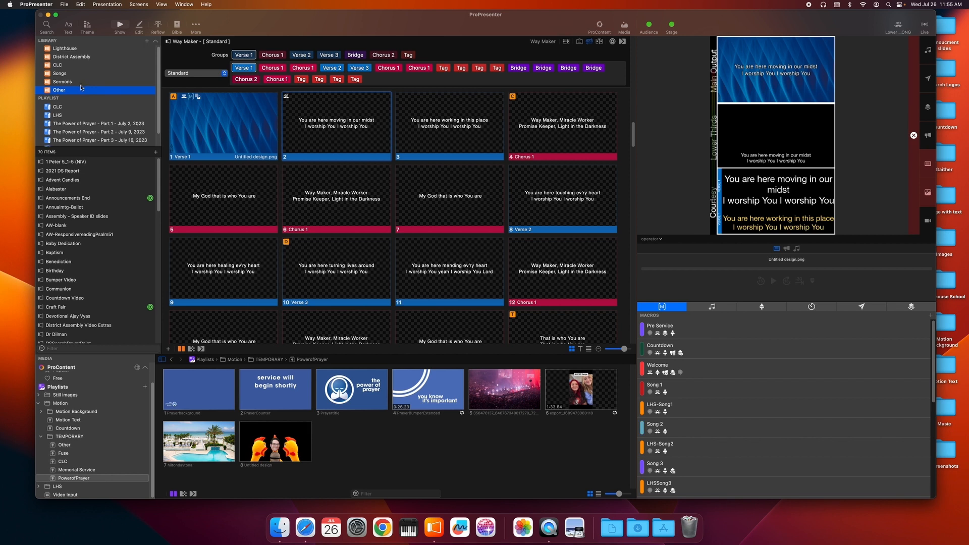
View the CLC playlist, and open Welcome & Opening Prayer and Pre Mid and Post Service Projection from the July 2 Power of Prayer playlist.
{"action": "scroll", "coordinate": [53, 90], "scroll_direction": "down", "scroll_amount": 2}
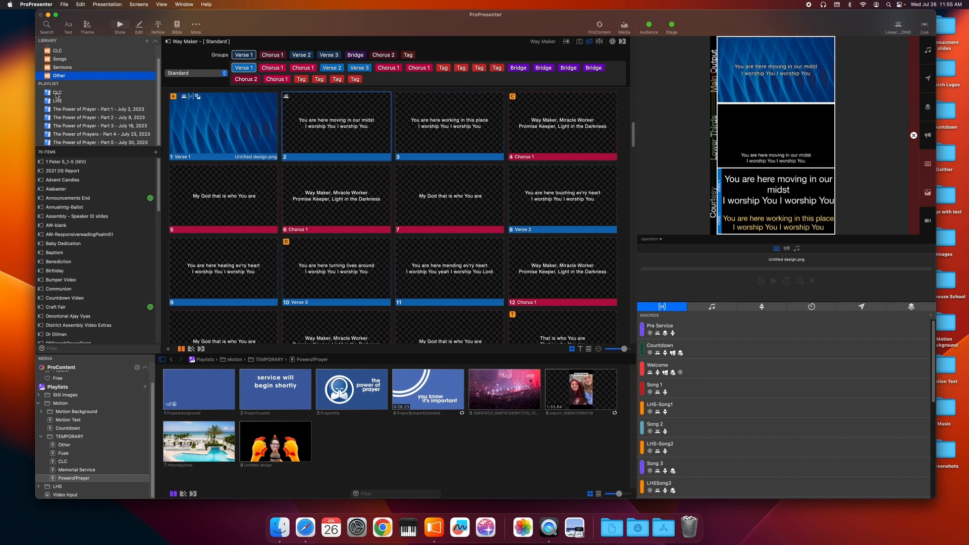
{"action": "left_click", "coordinate": [57, 95]}
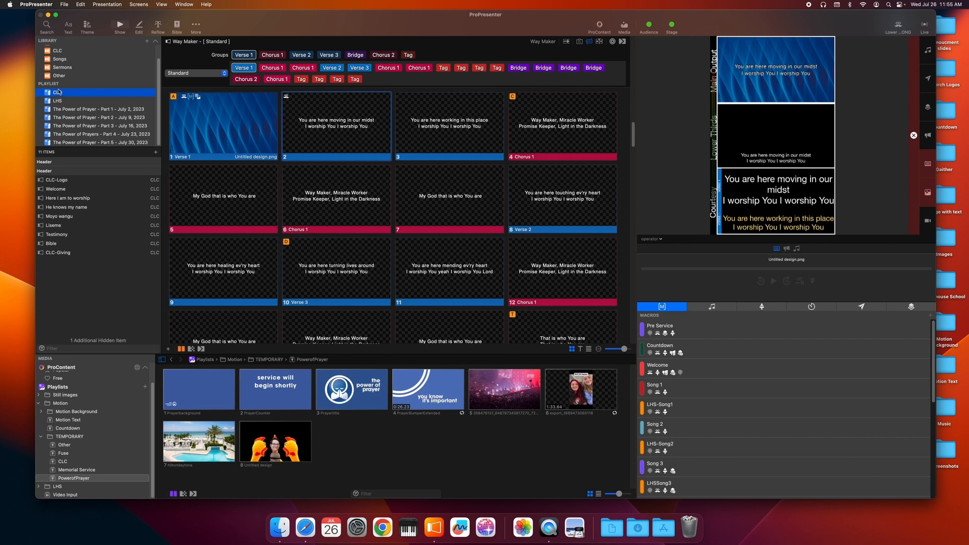
{"action": "left_click", "coordinate": [87, 110]}
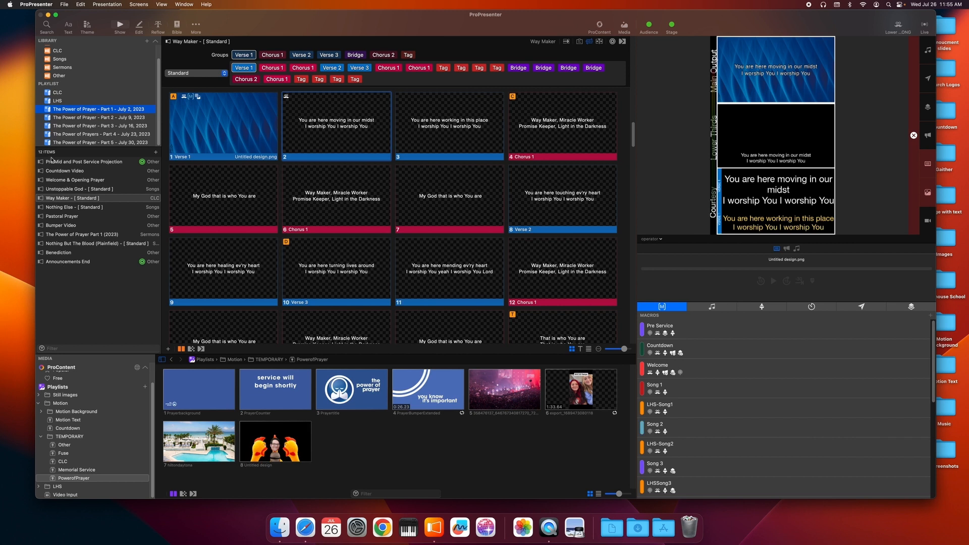
{"action": "left_click", "coordinate": [56, 180]}
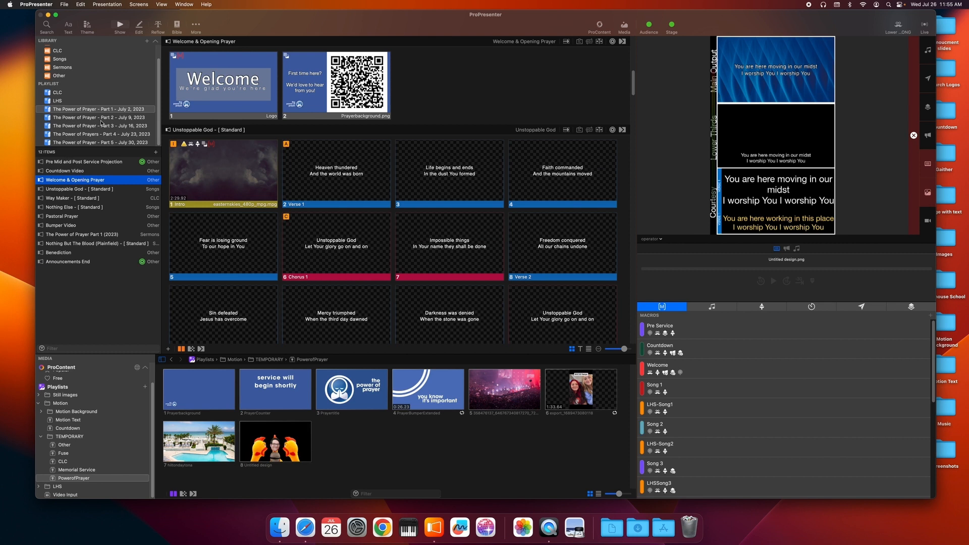
{"action": "left_click", "coordinate": [96, 163]}
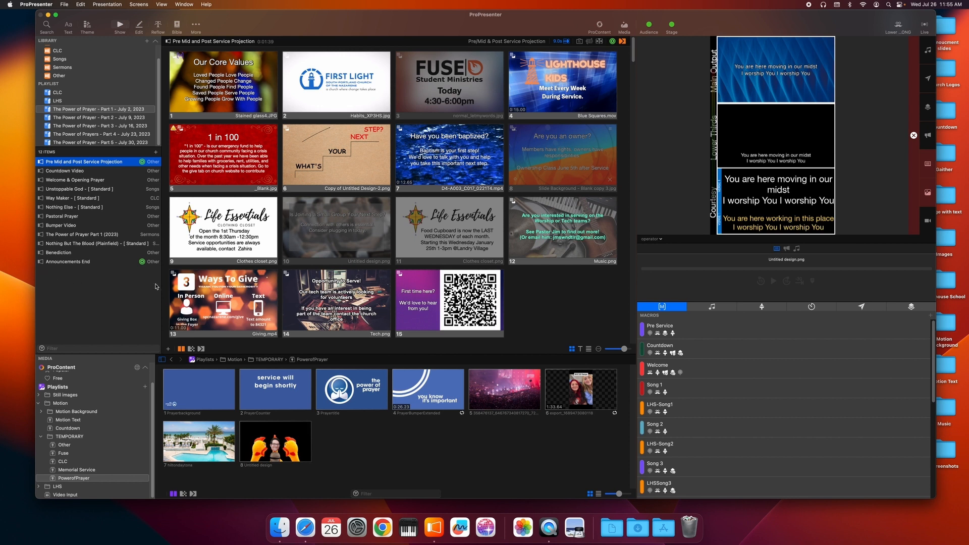
View Welcome & Opening Prayer, Way Maker, Nothing Else, Pastoral Prayer, Bumper Video and The Power of Prayer Part 1 from the July 2 playlist in turn.
{"action": "left_click", "coordinate": [61, 180]}
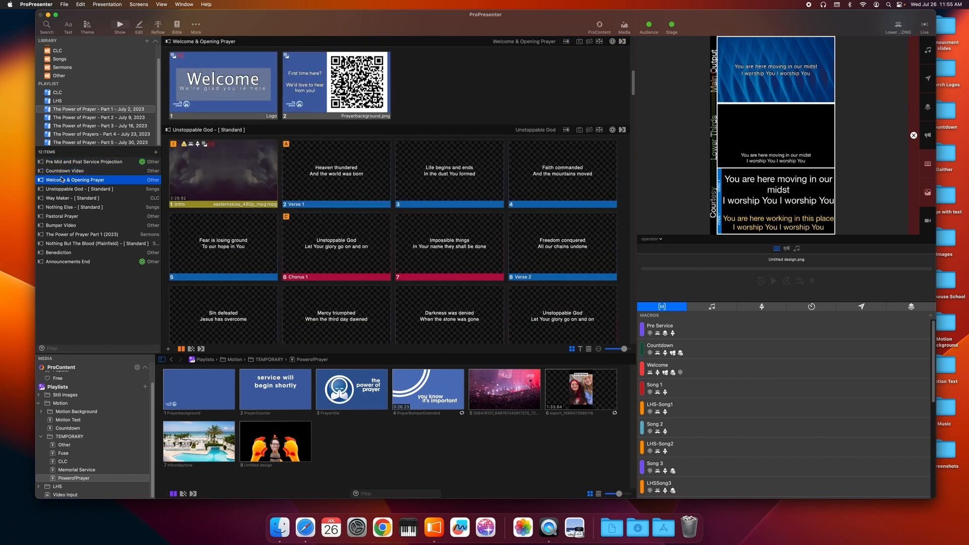
{"action": "left_click", "coordinate": [61, 197]}
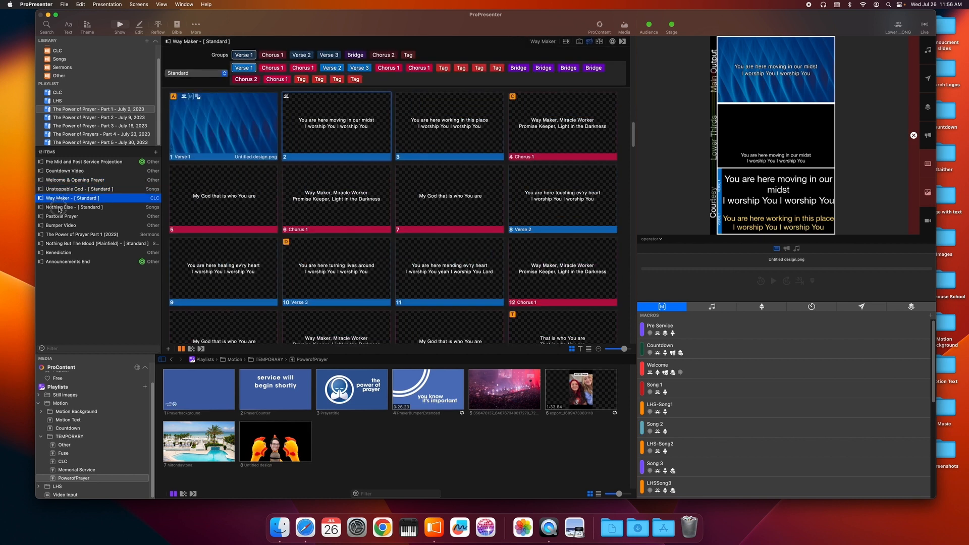
{"action": "left_click", "coordinate": [59, 208]}
{"action": "left_click", "coordinate": [61, 216]}
{"action": "left_click", "coordinate": [62, 225]}
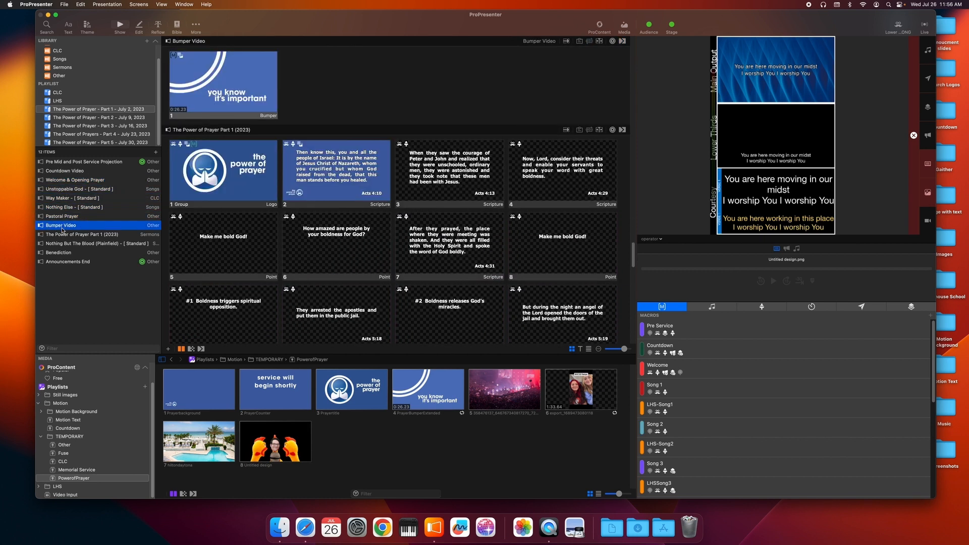
{"action": "left_click", "coordinate": [63, 235]}
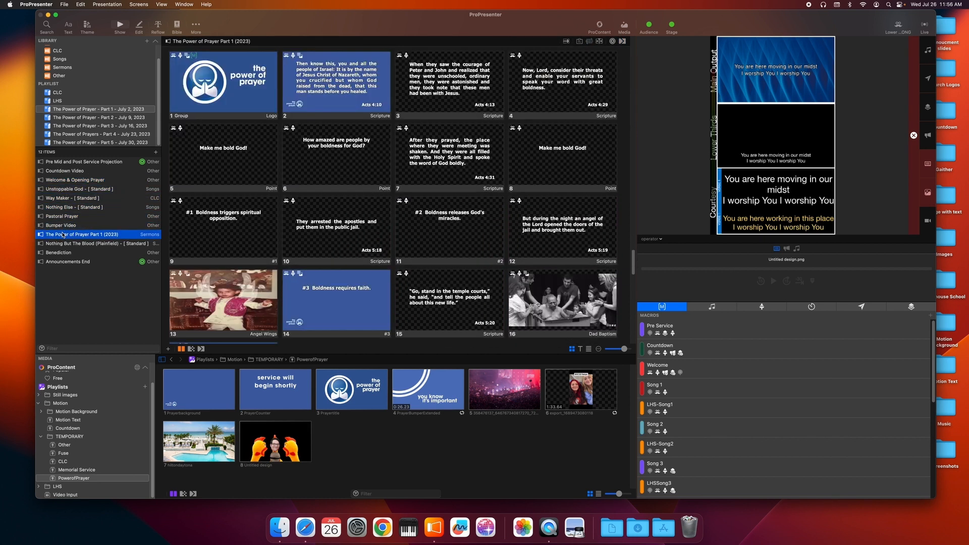
Return to Pre Mid and Post Service Projection and look through the July 2 playlist's slides as far as Nothing Else.
{"action": "left_click", "coordinate": [66, 163]}
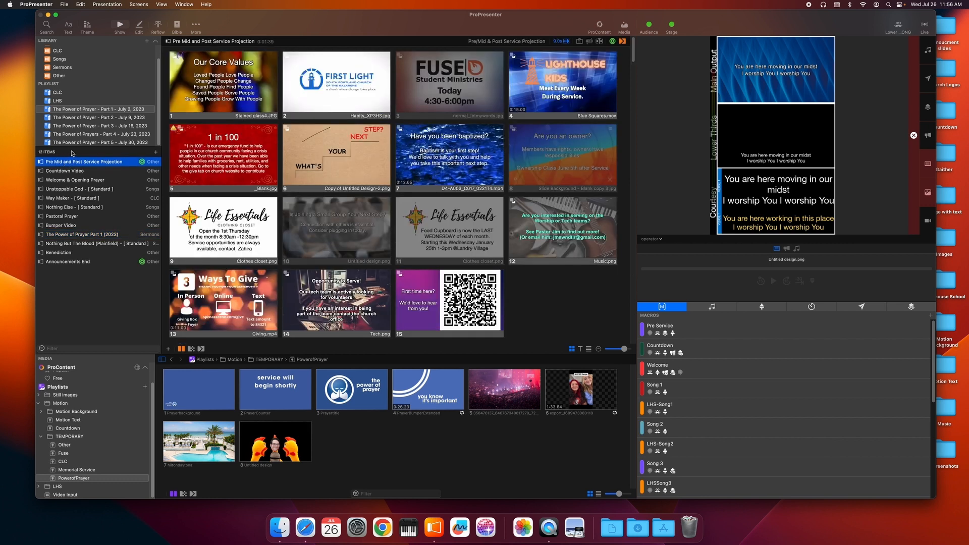
{"action": "scroll", "coordinate": [271, 196], "scroll_direction": "down", "scroll_amount": 3}
{"action": "scroll", "coordinate": [272, 197], "scroll_direction": "down", "scroll_amount": 10}
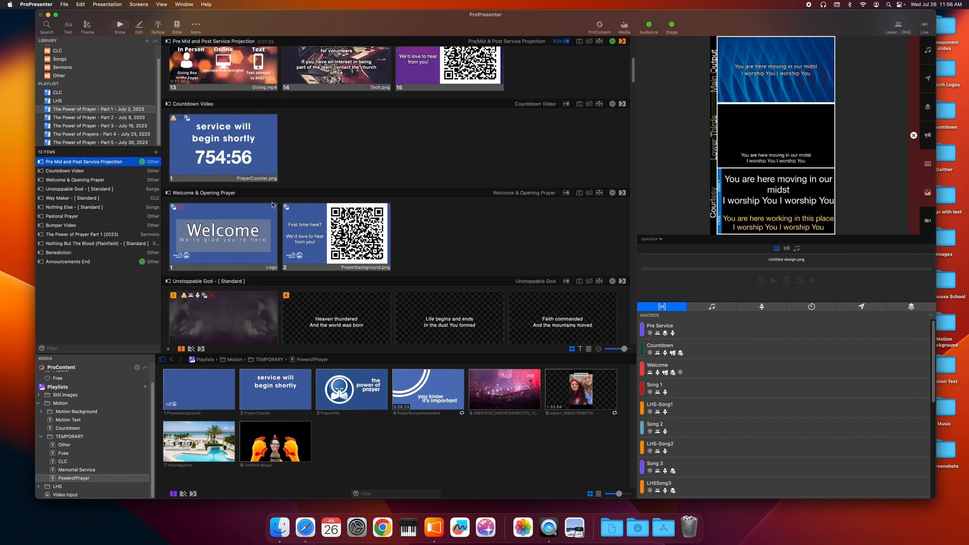
{"action": "scroll", "coordinate": [272, 206], "scroll_direction": "down", "scroll_amount": 10}
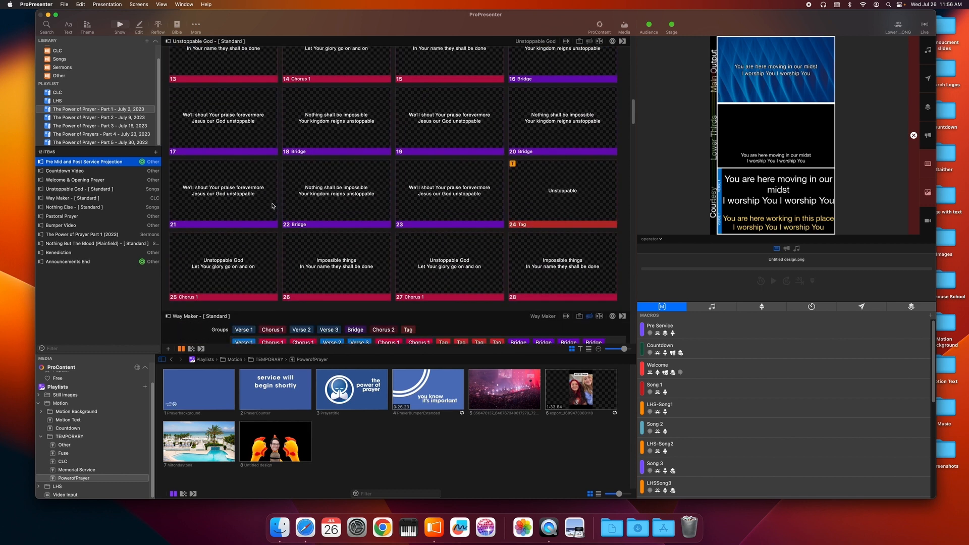
{"action": "scroll", "coordinate": [273, 206], "scroll_direction": "down", "scroll_amount": 10}
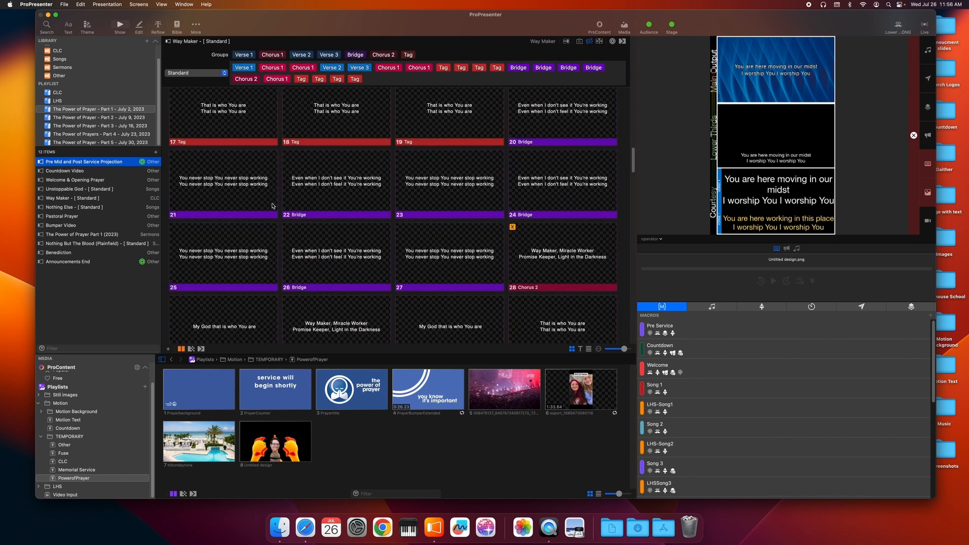
{"action": "scroll", "coordinate": [272, 207], "scroll_direction": "down", "scroll_amount": 2}
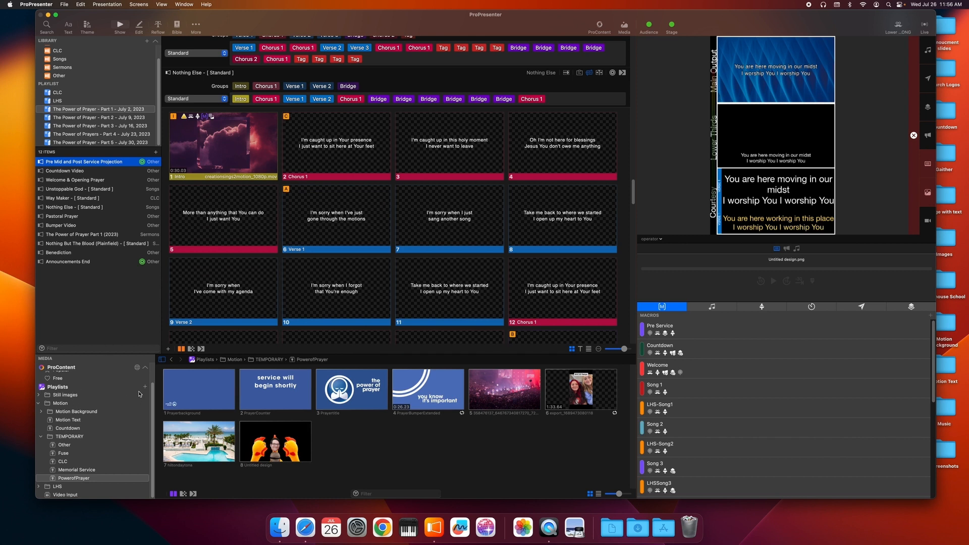
Collapse the Motion folder in the media bin's playlists.
{"action": "scroll", "coordinate": [86, 415], "scroll_direction": "up", "scroll_amount": 2}
{"action": "scroll", "coordinate": [86, 415], "scroll_direction": "down", "scroll_amount": 2}
{"action": "left_click", "coordinate": [39, 403]}
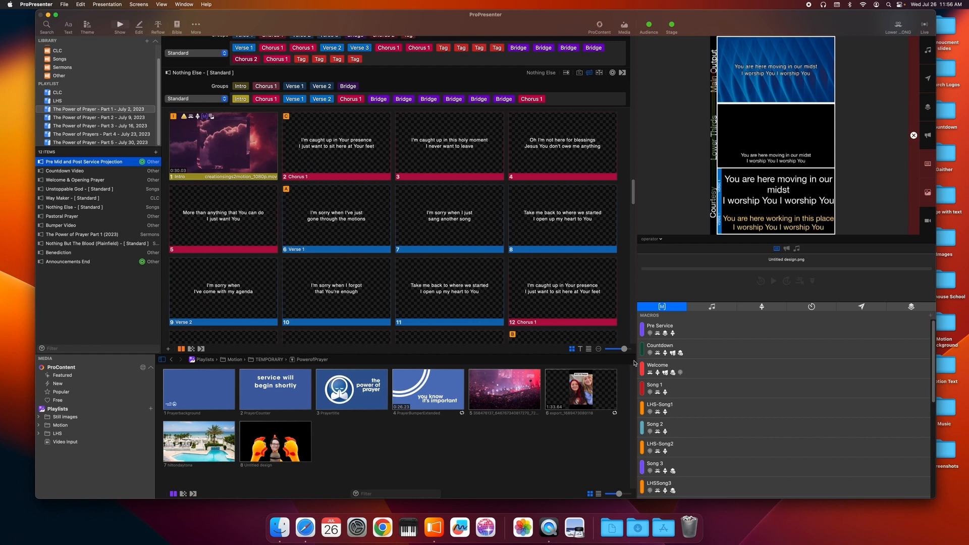
Look briefly at the audio and stage controls, and examine the full list of macros with their attached actions.
{"action": "left_click", "coordinate": [711, 307]}
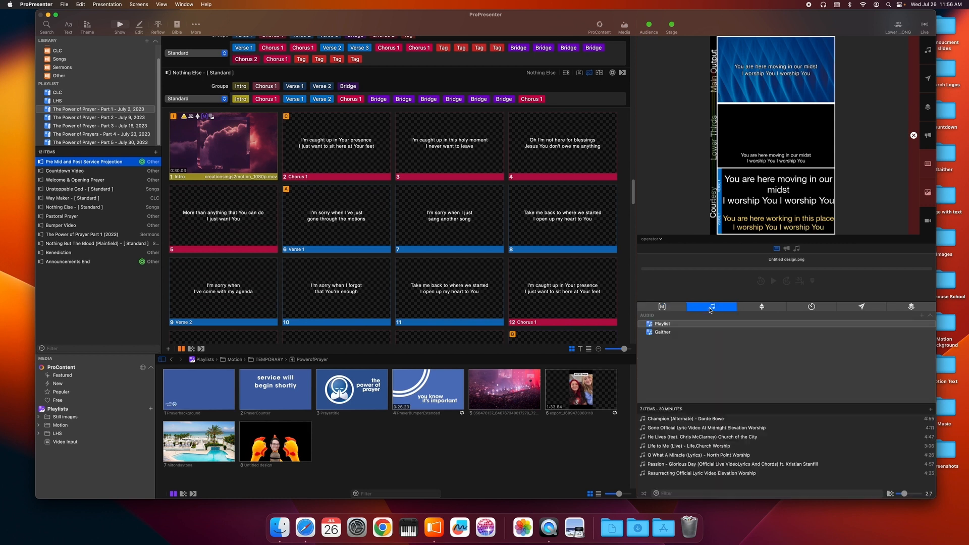
{"action": "left_click", "coordinate": [763, 307]}
{"action": "left_click", "coordinate": [659, 307]}
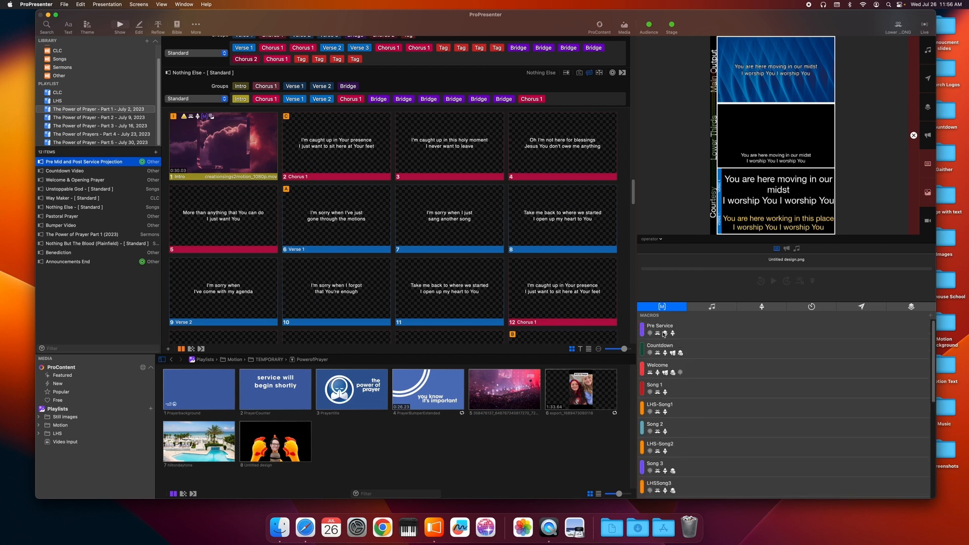
{"action": "scroll", "coordinate": [668, 352], "scroll_direction": "down", "scroll_amount": 5}
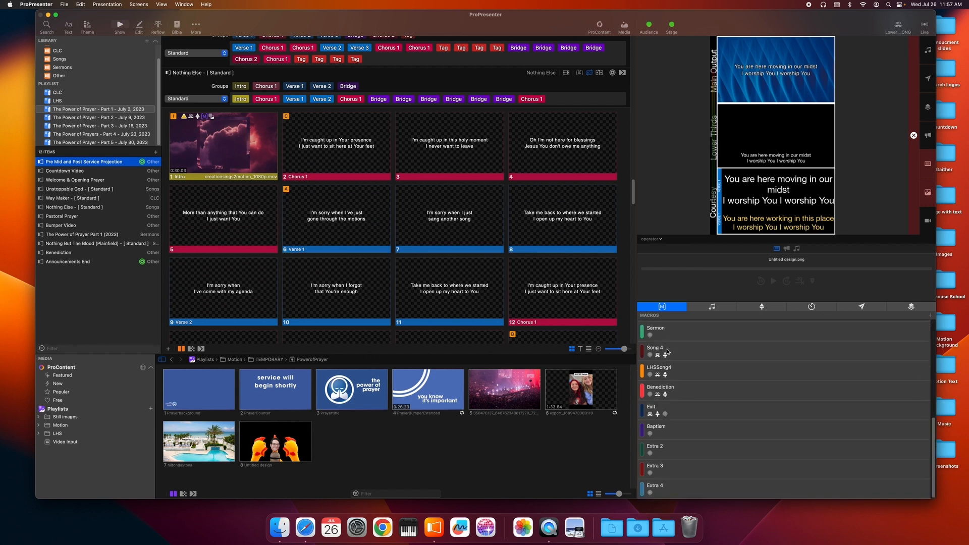
{"action": "scroll", "coordinate": [668, 354], "scroll_direction": "up", "scroll_amount": 5}
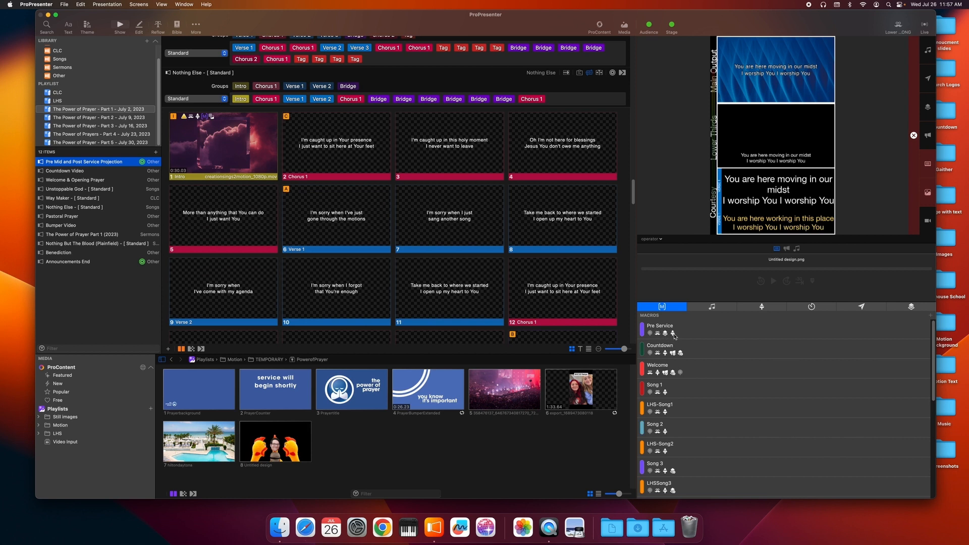
{"action": "scroll", "coordinate": [674, 334], "scroll_direction": "down", "scroll_amount": 3}
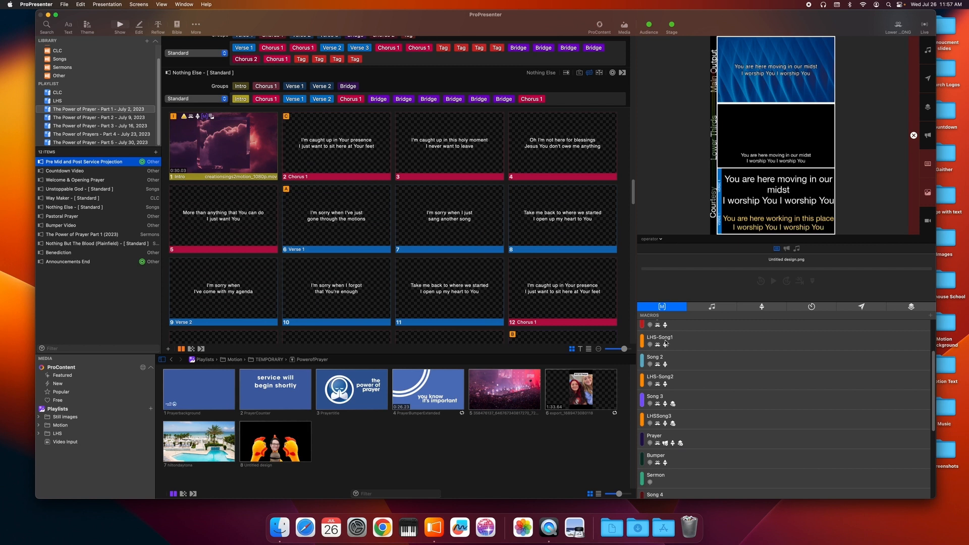
{"action": "scroll", "coordinate": [665, 343], "scroll_direction": "up", "scroll_amount": 3}
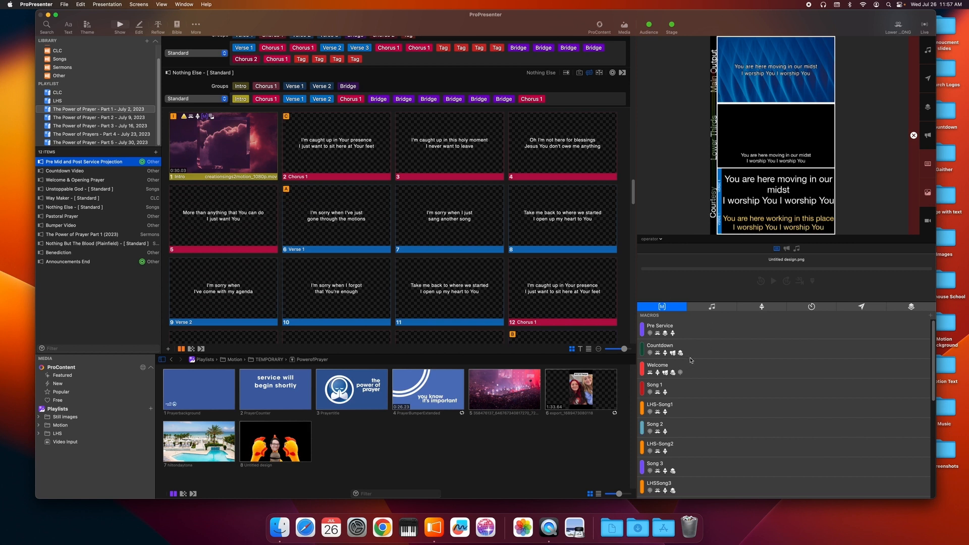
{"action": "mouse_move", "coordinate": [691, 355]}
{"action": "left_mouse_down"}
{"action": "mouse_move", "coordinate": [628, 344]}
{"action": "mouse_move", "coordinate": [259, 146]}
{"action": "mouse_move", "coordinate": [581, 271]}
{"action": "mouse_move", "coordinate": [699, 349]}
{"action": "left_mouse_up"}
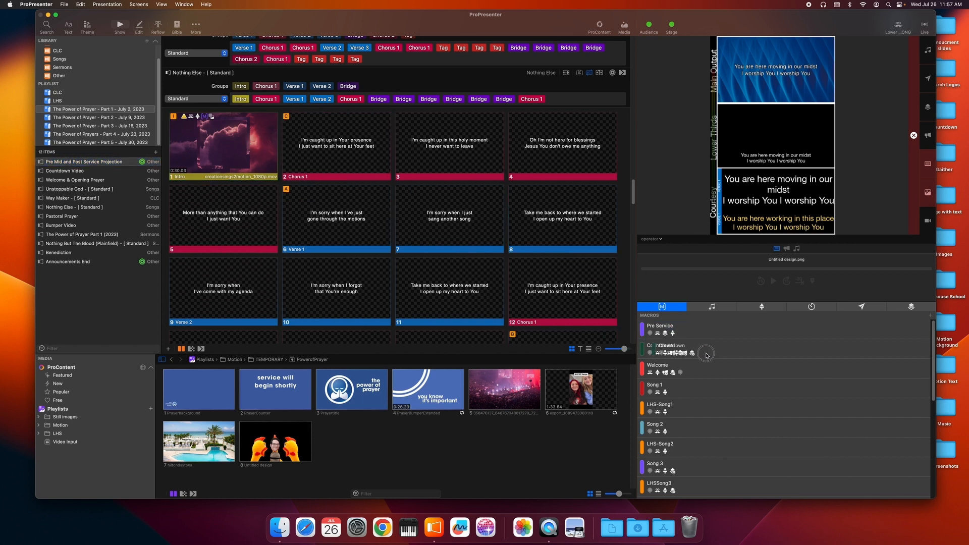
{"action": "scroll", "coordinate": [672, 328], "scroll_direction": "down", "scroll_amount": 5}
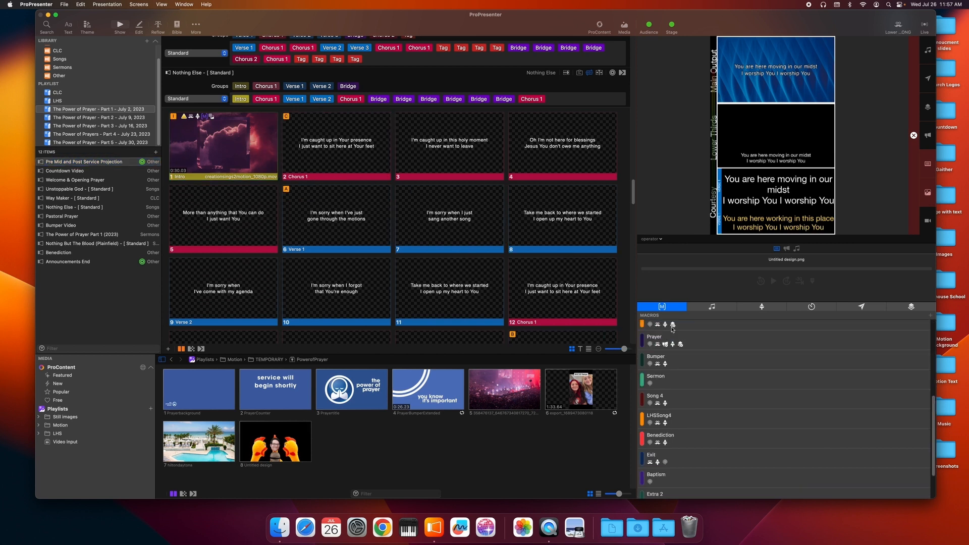
View the audio playlists and the stage screen layouts, and start the Count-To-Time timer.
{"action": "left_click", "coordinate": [721, 308]}
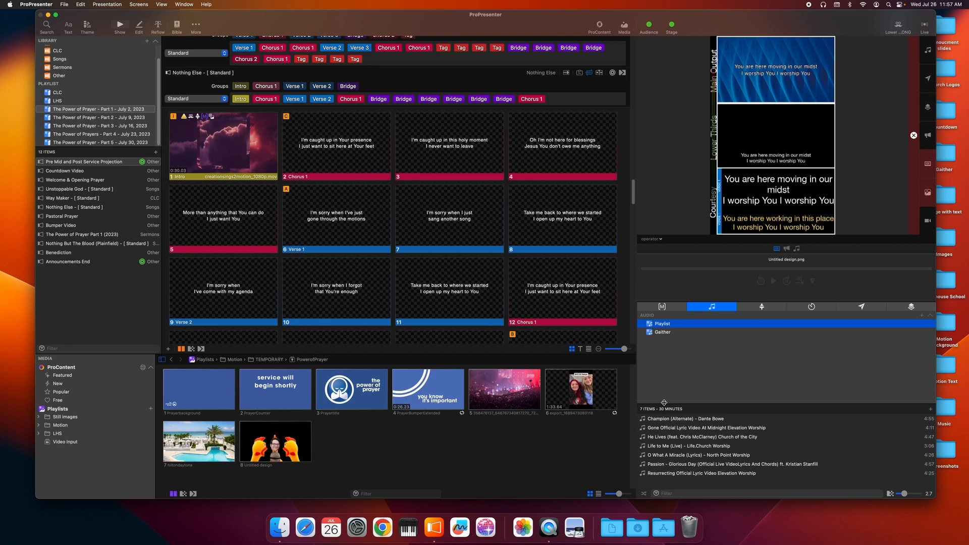
{"action": "left_click", "coordinate": [763, 309]}
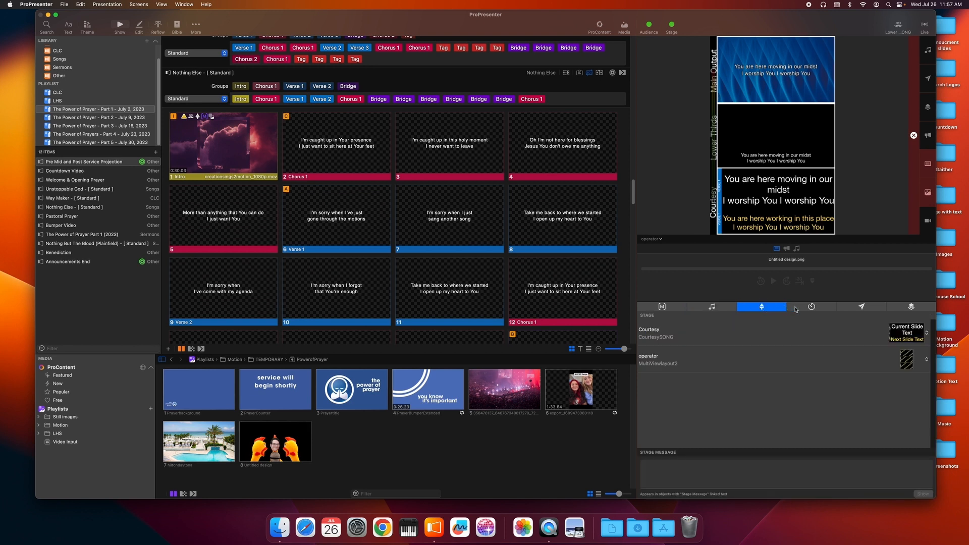
{"action": "left_click", "coordinate": [813, 308]}
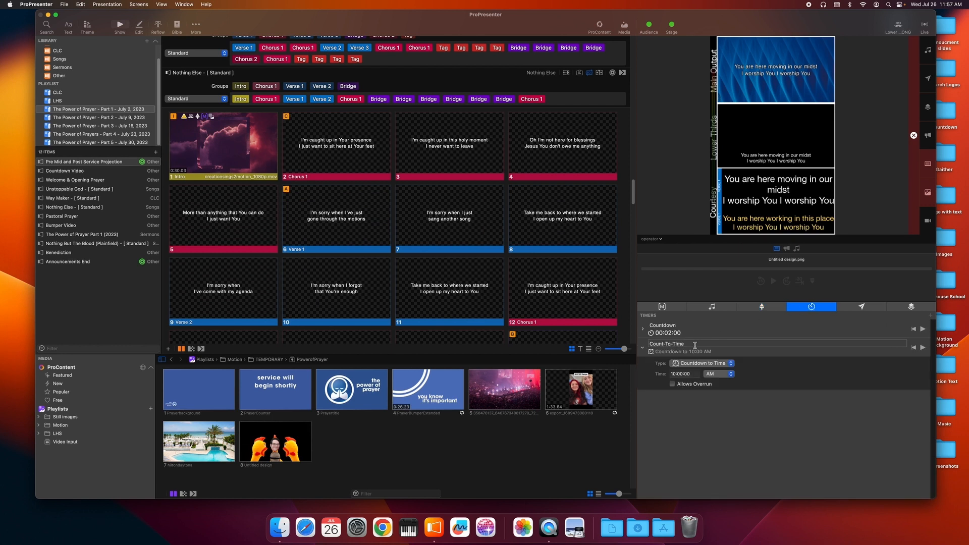
{"action": "left_click", "coordinate": [924, 349]}
View the messages and props, check the timers again, and return to the macros list.
{"action": "left_click", "coordinate": [863, 308]}
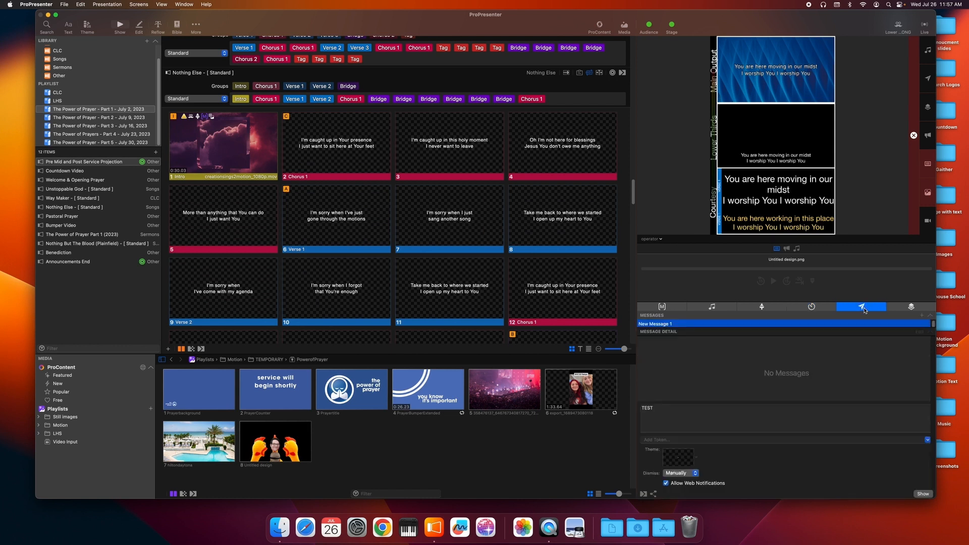
{"action": "left_click", "coordinate": [913, 308]}
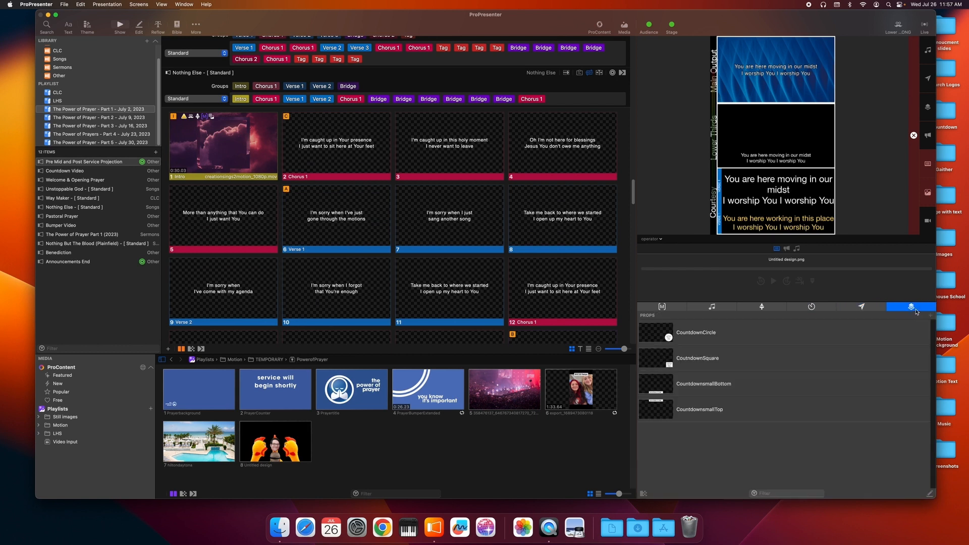
{"action": "left_click", "coordinate": [662, 307]}
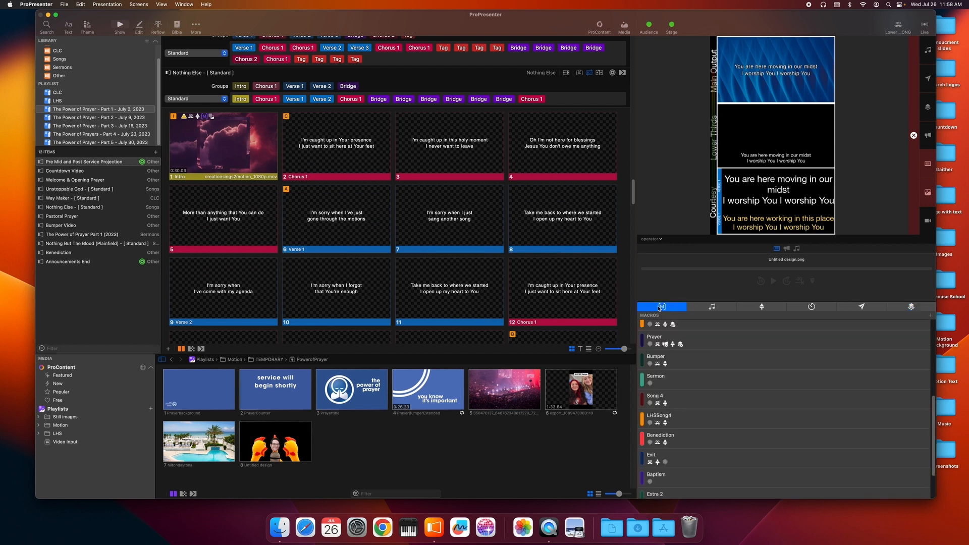
{"action": "left_click", "coordinate": [812, 308]}
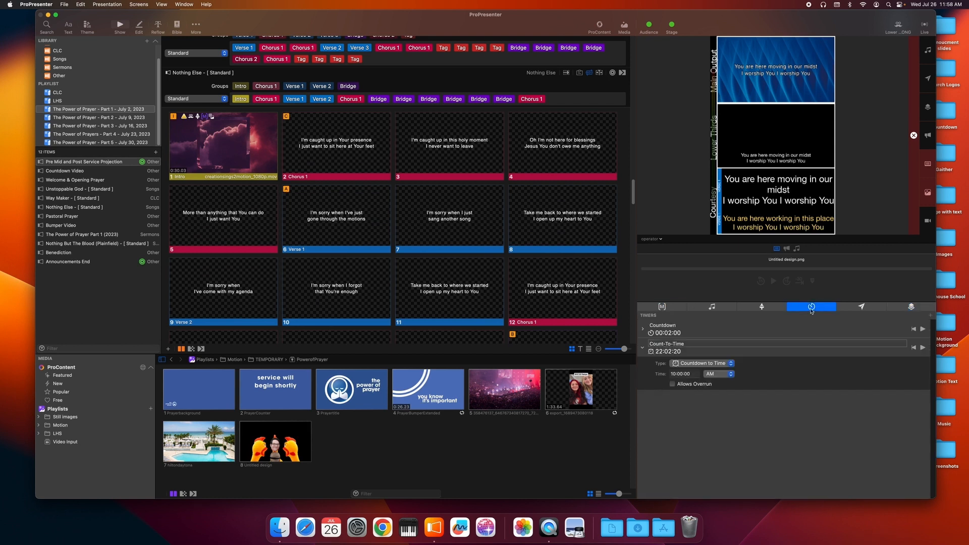
{"action": "left_click", "coordinate": [676, 308]}
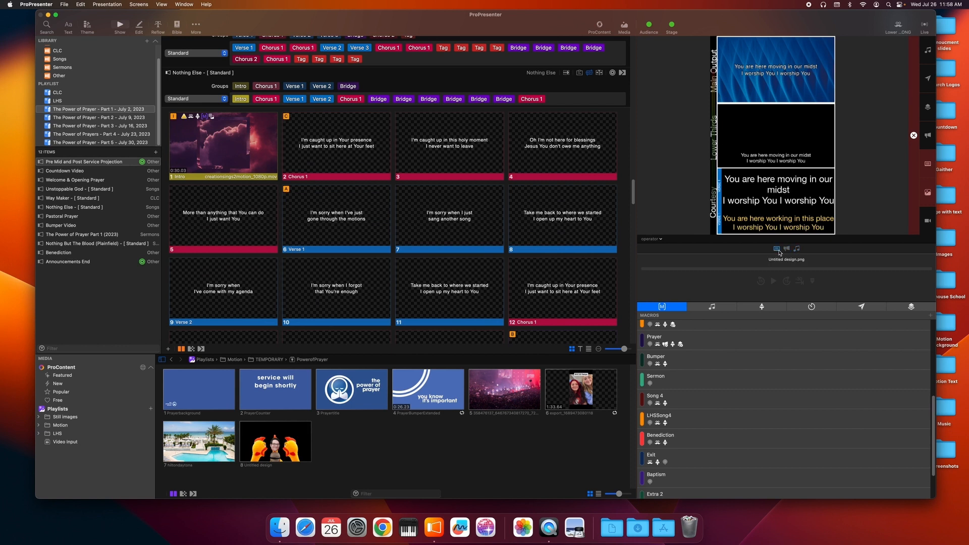
Play the Bumper Video slide from the July 2 playlist, pause it and rewind the video to its start.
{"action": "left_click", "coordinate": [62, 225]}
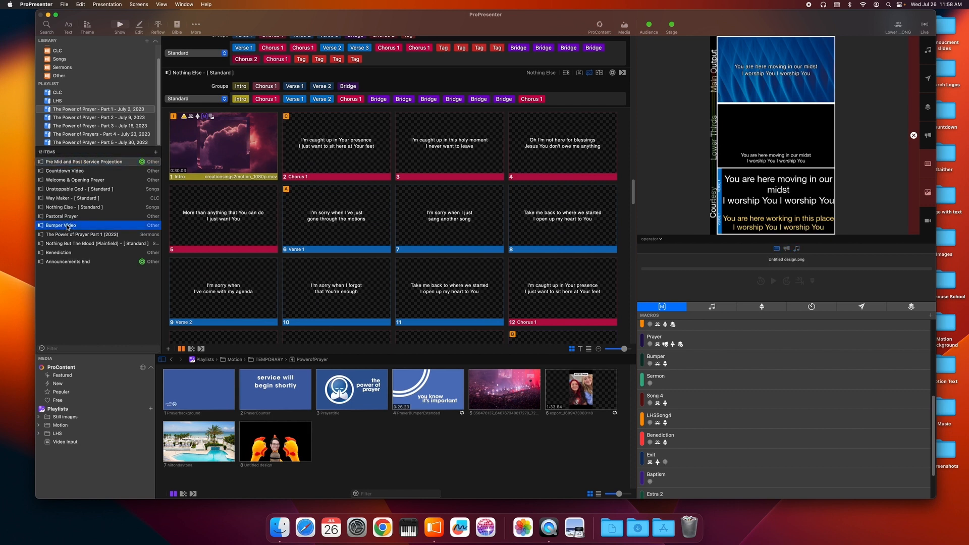
{"action": "left_click", "coordinate": [215, 91]}
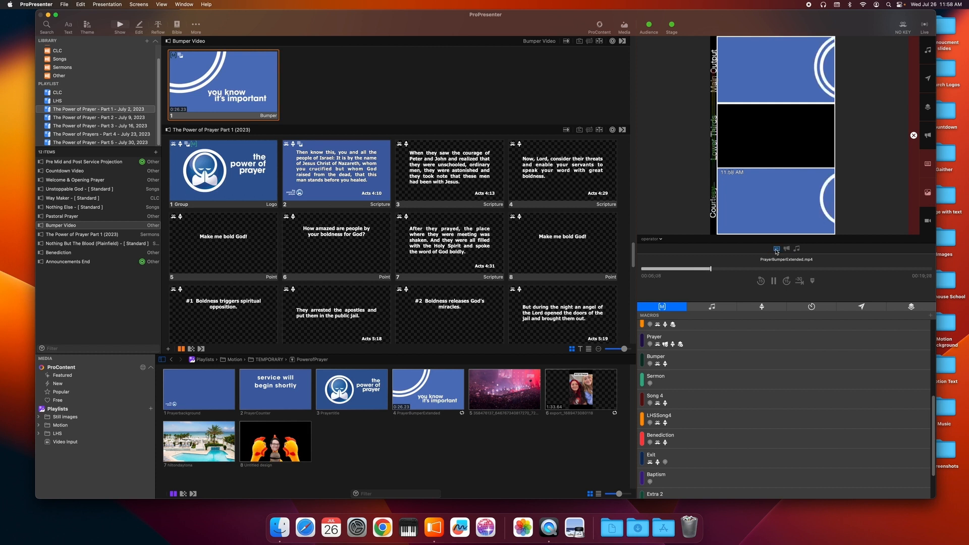
{"action": "left_click", "coordinate": [775, 282]}
{"action": "left_click", "coordinate": [775, 282]}
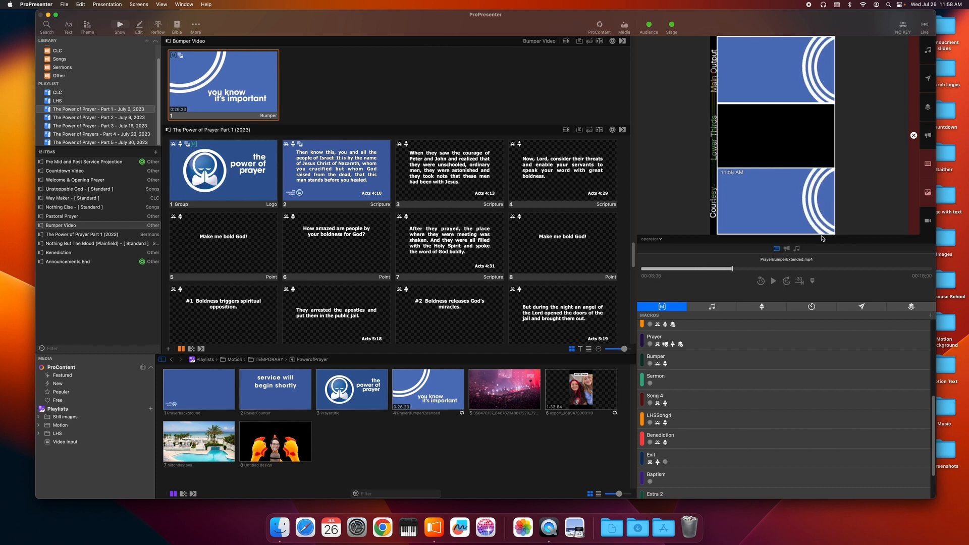
{"action": "left_click_drag", "start_coordinate": [730, 271], "coordinate": [624, 269]}
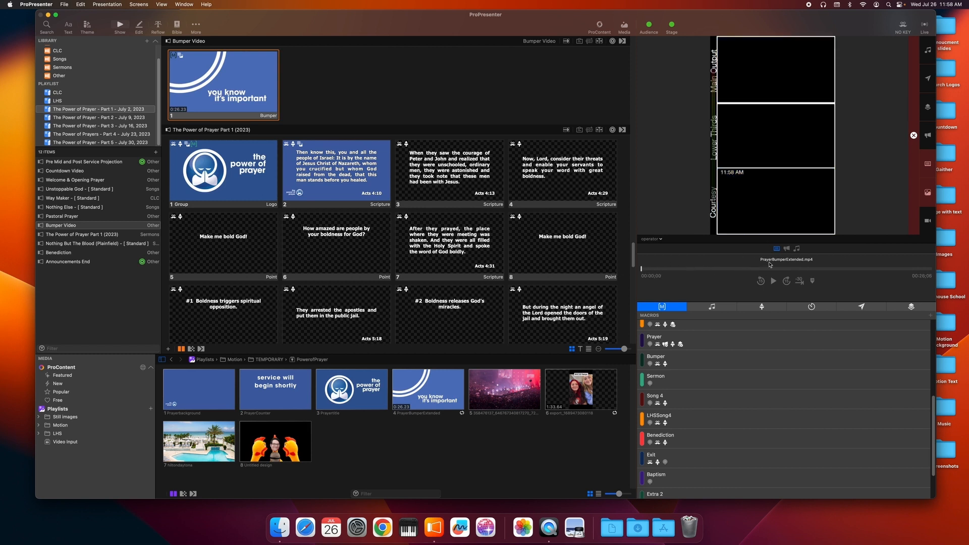
Show the announcement playback controls and put the Our Core Values slide of Pre Mid and Post Service Projection on the output.
{"action": "left_click", "coordinate": [786, 249]}
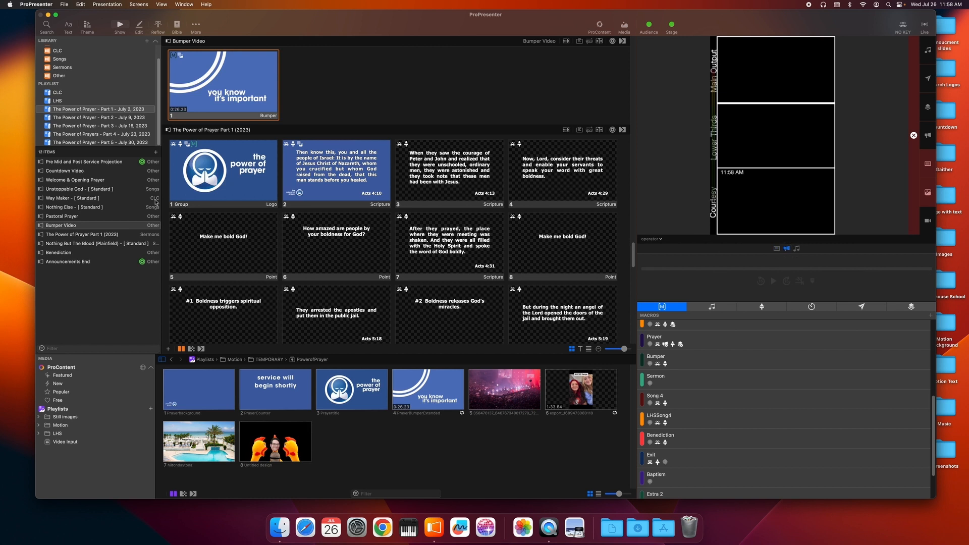
{"action": "left_click", "coordinate": [62, 163]}
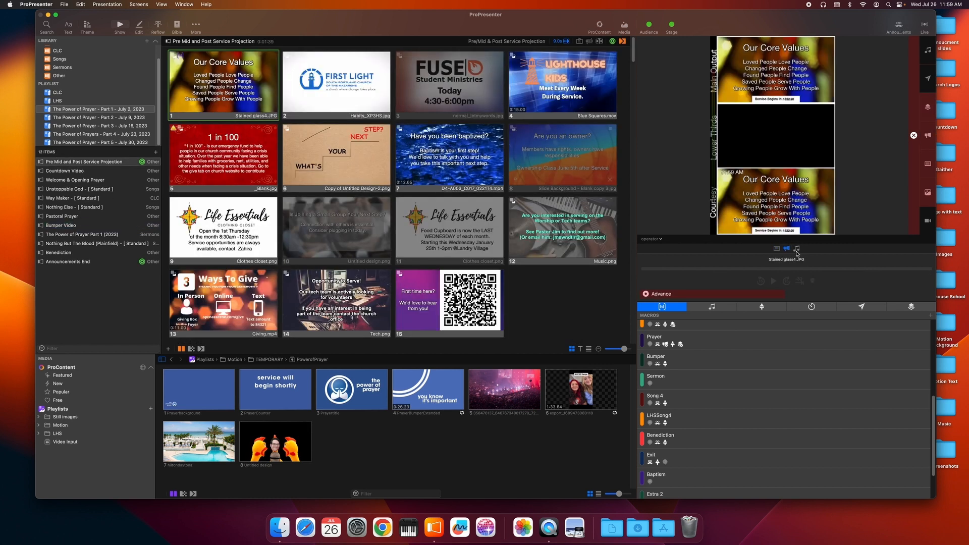
Show the audio playback controls and the audio playlists, and advance the announcements to the 1 in 100 slide.
{"action": "left_click", "coordinate": [797, 249]}
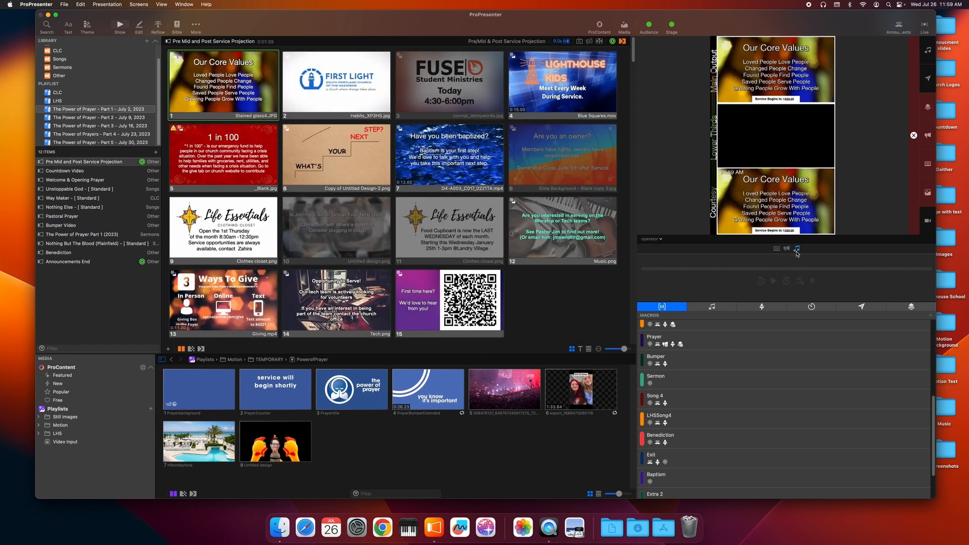
{"action": "left_click", "coordinate": [713, 307]}
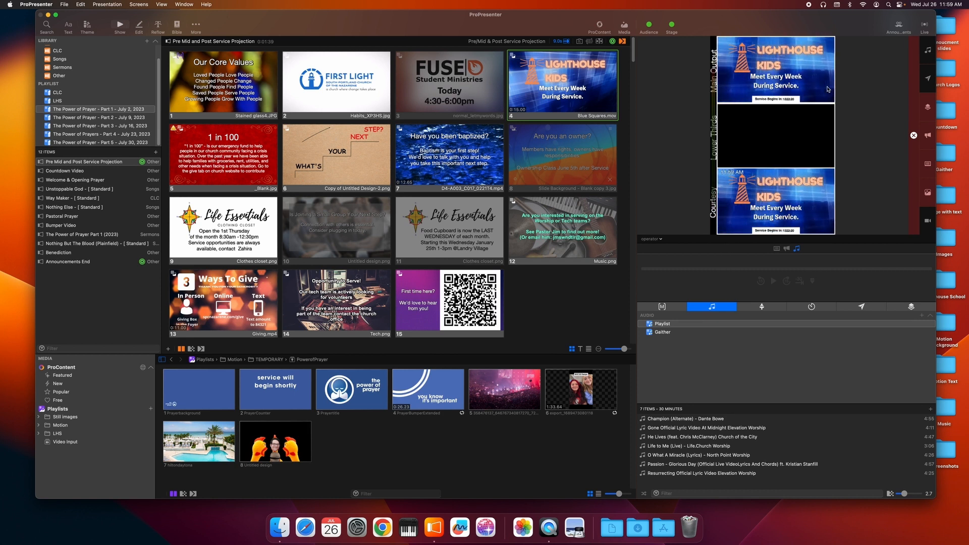
{"action": "key", "text": "Right"}
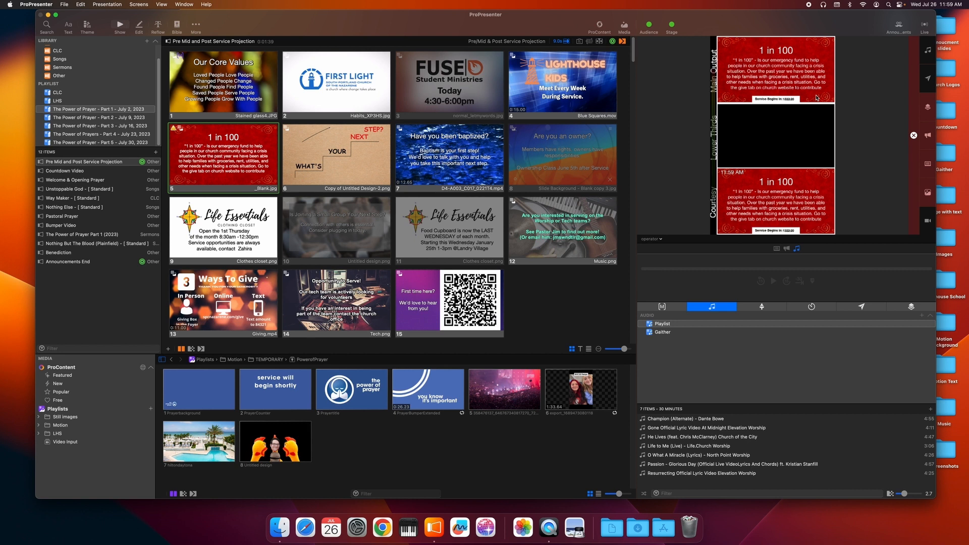
Advance the Pre Mid and Post Service Projection announcements to the slide about serving on the Worship or Tech teams.
{"action": "key", "text": "Right"}
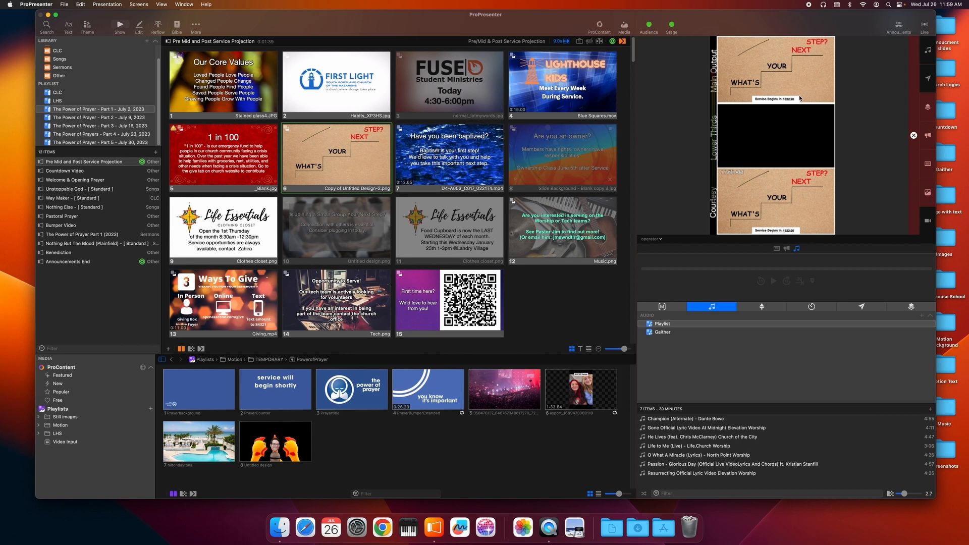
{"action": "key", "text": "Right"}
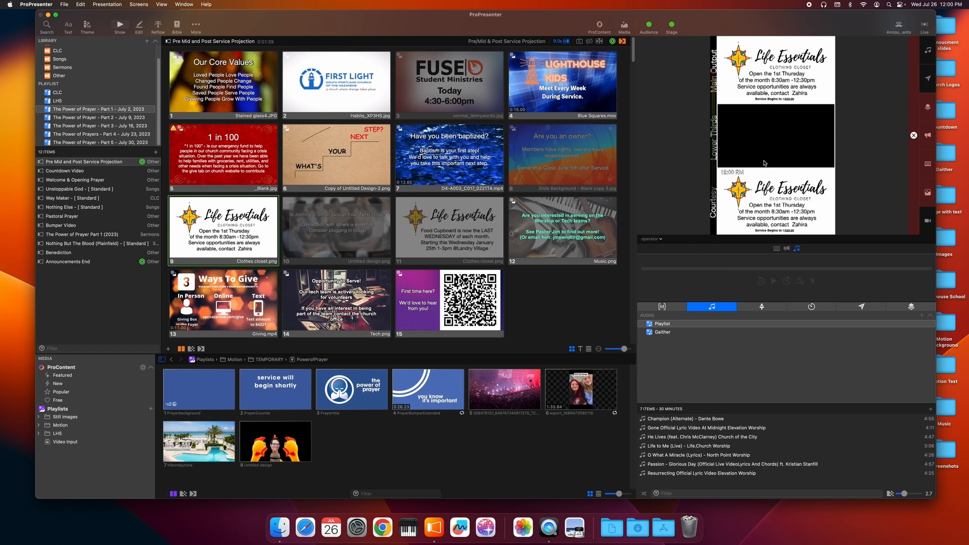
{"action": "key", "text": "Right"}
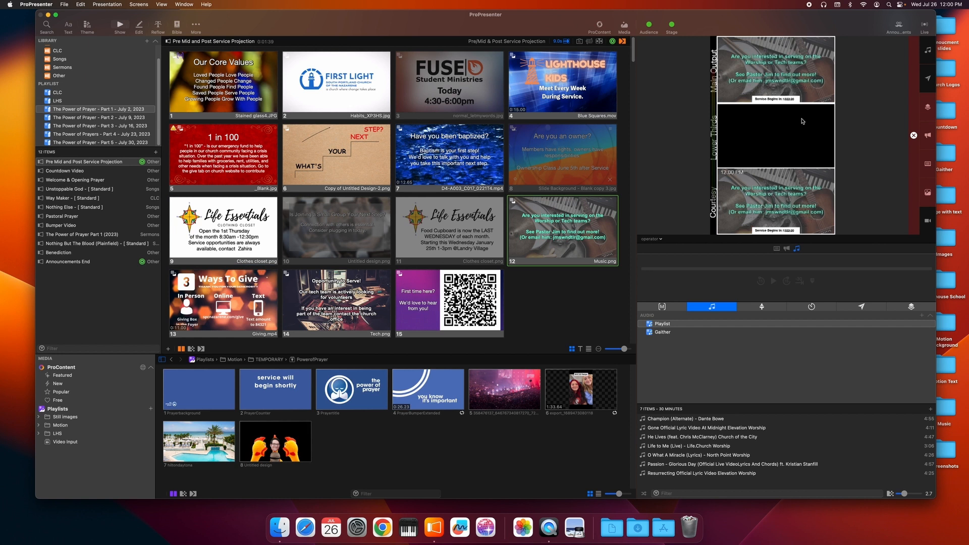
Put the first Verse 1 slide of Unstoppable God live while the announcements are running.
{"action": "scroll", "coordinate": [380, 182], "scroll_direction": "down", "scroll_amount": 2}
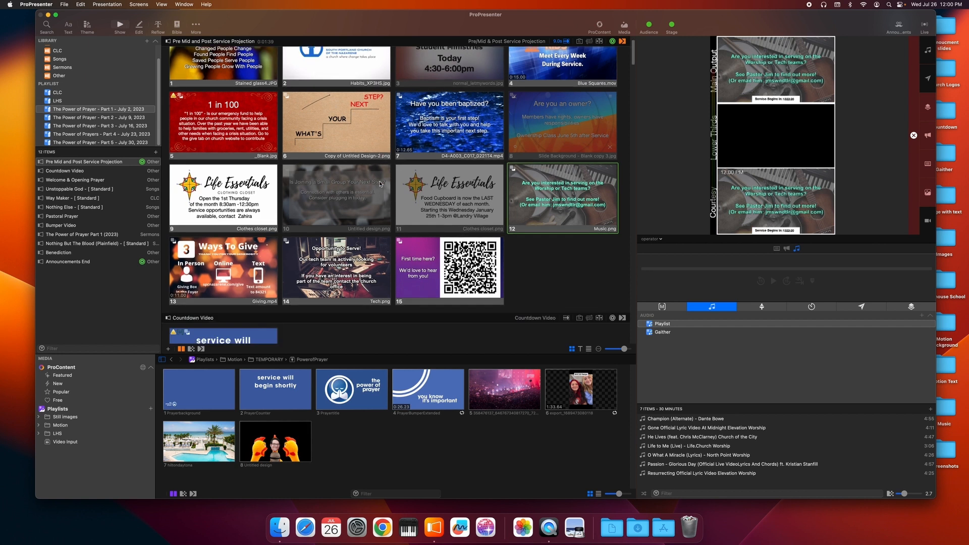
{"action": "scroll", "coordinate": [380, 180], "scroll_direction": "down", "scroll_amount": 6}
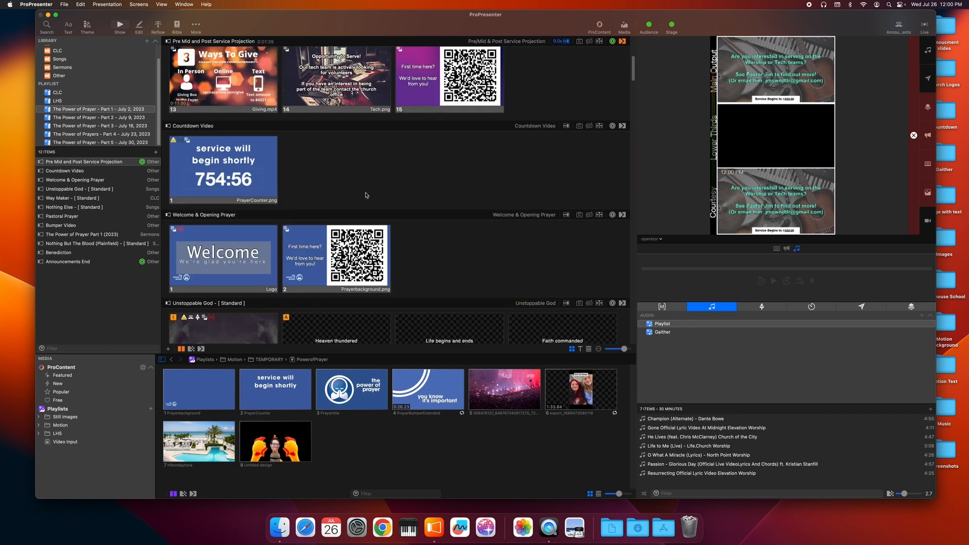
{"action": "scroll", "coordinate": [367, 195], "scroll_direction": "down", "scroll_amount": 2}
{"action": "left_click", "coordinate": [342, 274]}
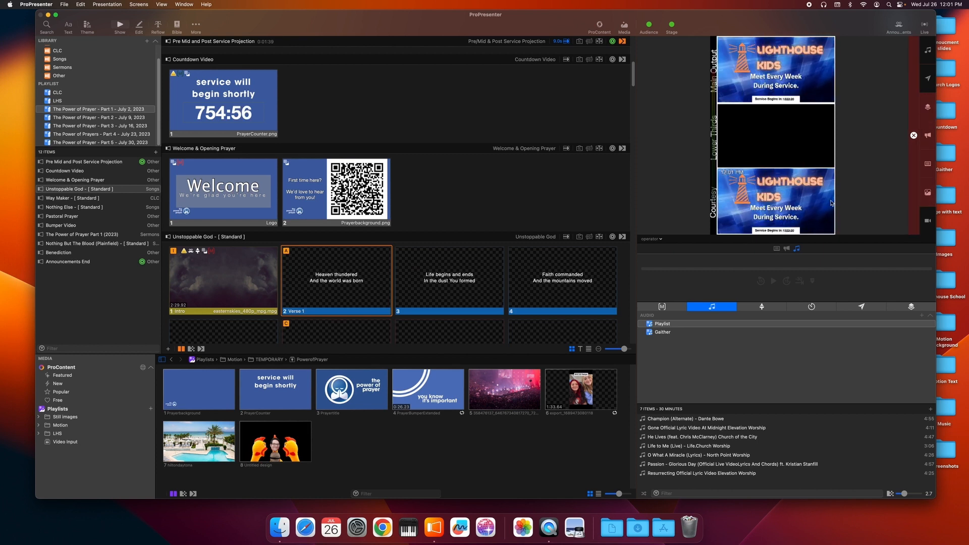
Clear the props, announcements, slide and media layers from the output one after another.
{"action": "left_click", "coordinate": [931, 110]}
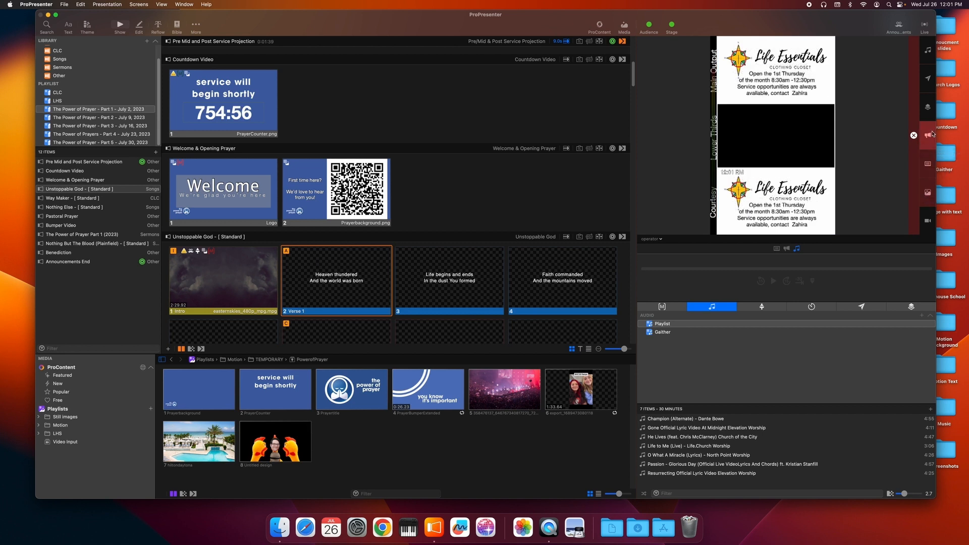
{"action": "left_click", "coordinate": [930, 136]}
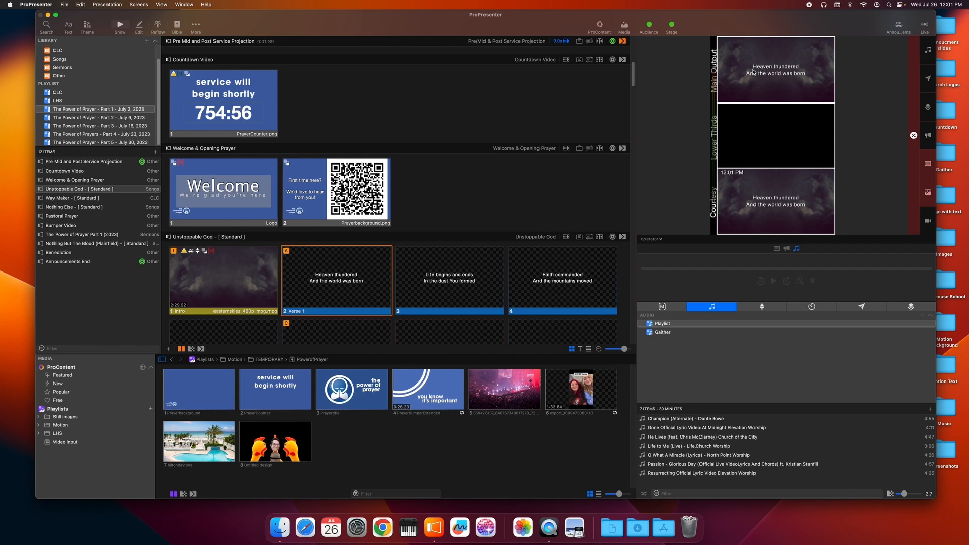
{"action": "left_click", "coordinate": [930, 166]}
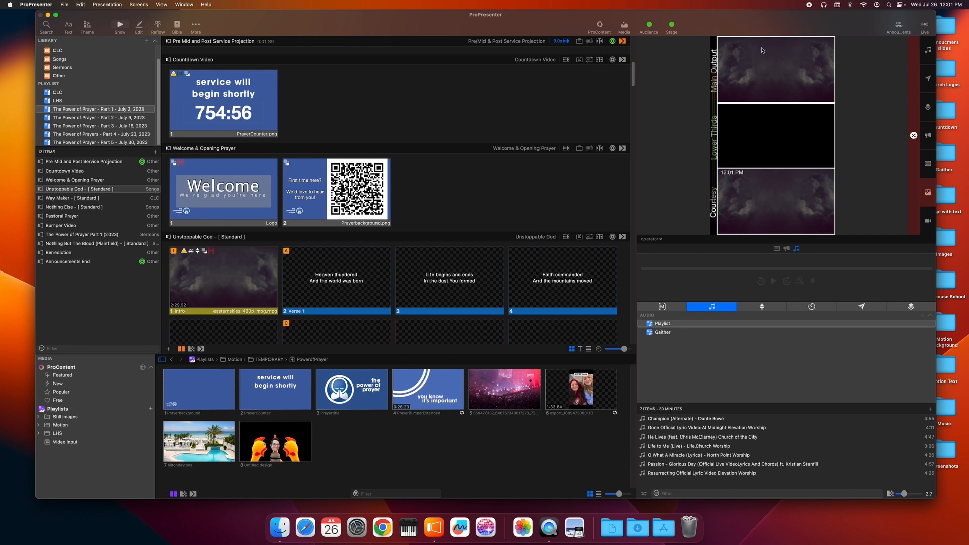
{"action": "left_click", "coordinate": [928, 194]}
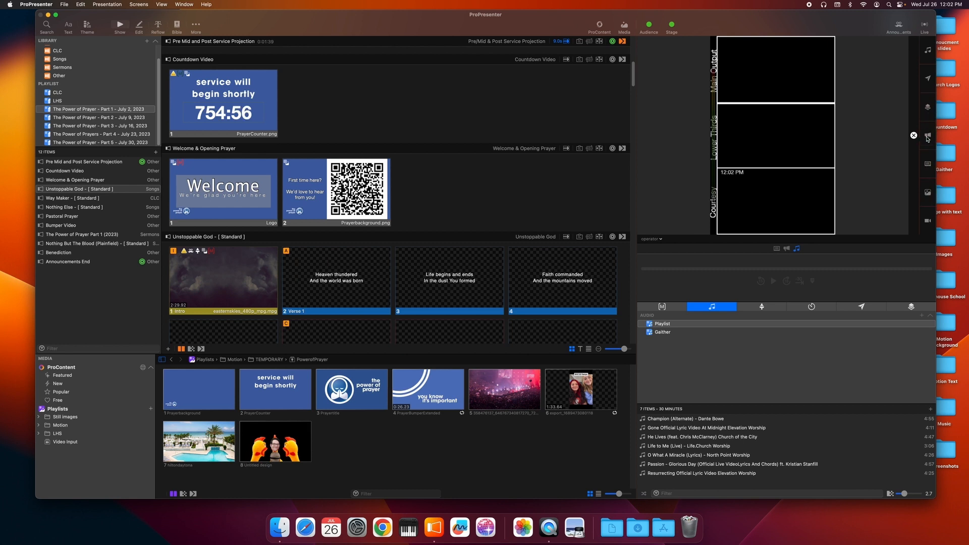
Put the Welcome slide of Welcome & Opening Prayer on the output and clear the slide layer.
{"action": "left_click", "coordinate": [210, 192]}
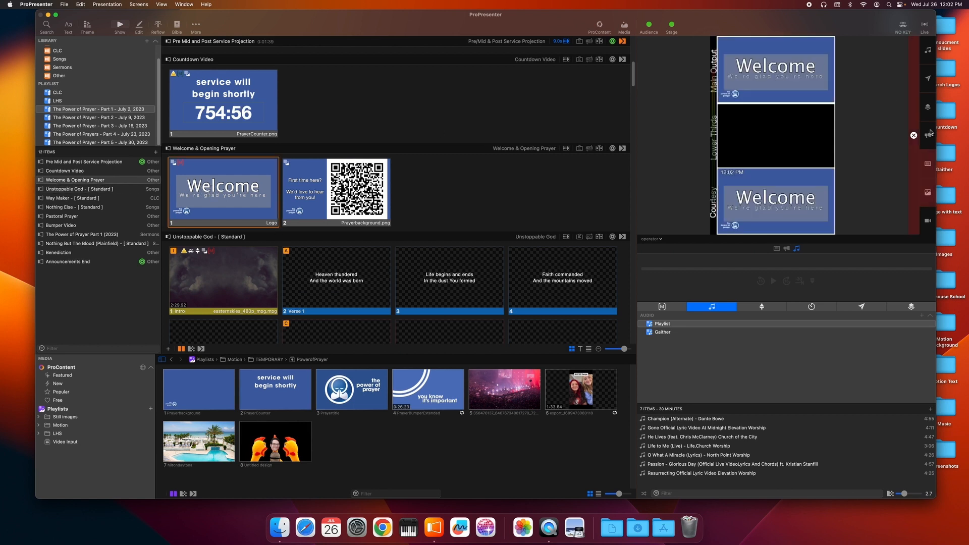
{"action": "left_click", "coordinate": [927, 163]}
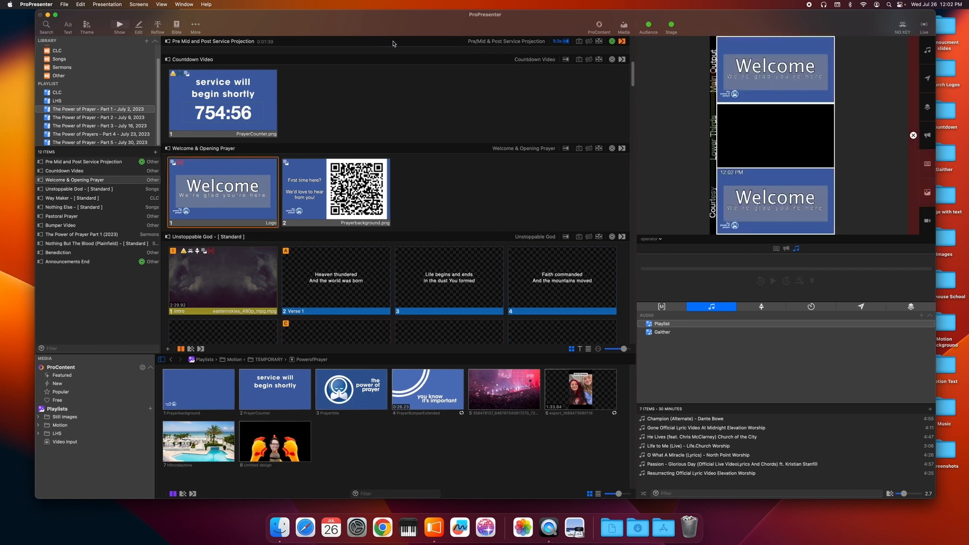